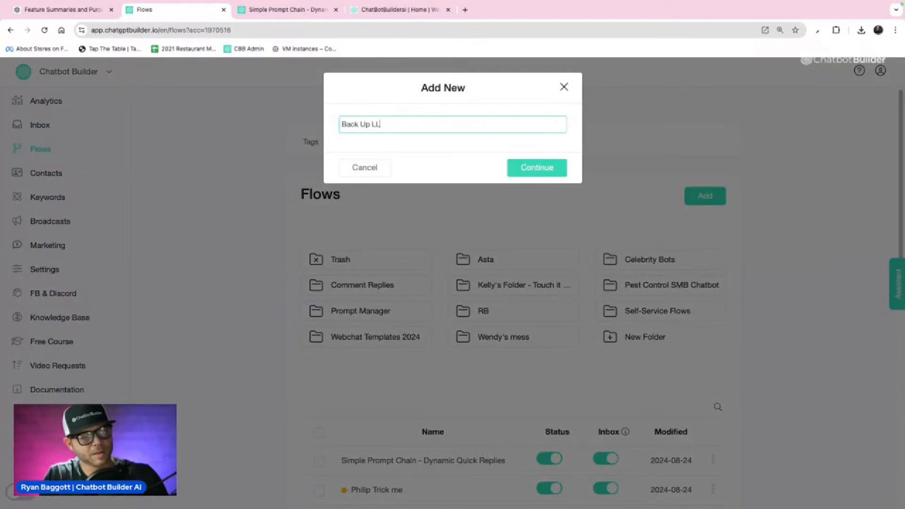
# - Create the flow named Back Up LLM, add an OpenAI action to its Send Message block and open the action's settings
pyautogui.press('Return')
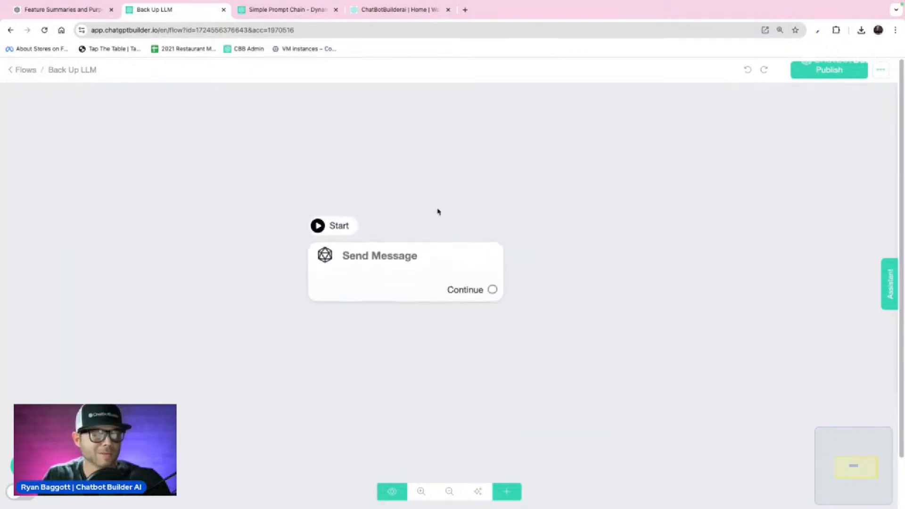
pyautogui.click(424, 266)
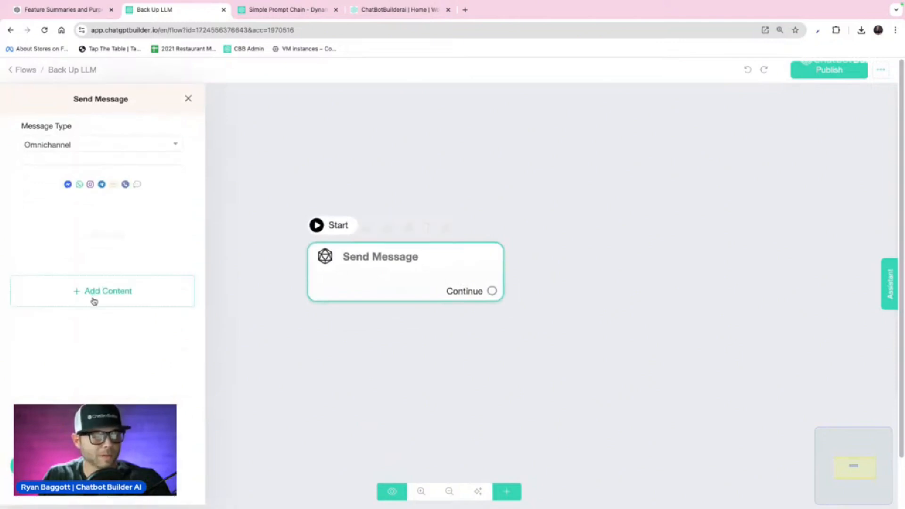
pyautogui.click(98, 297)
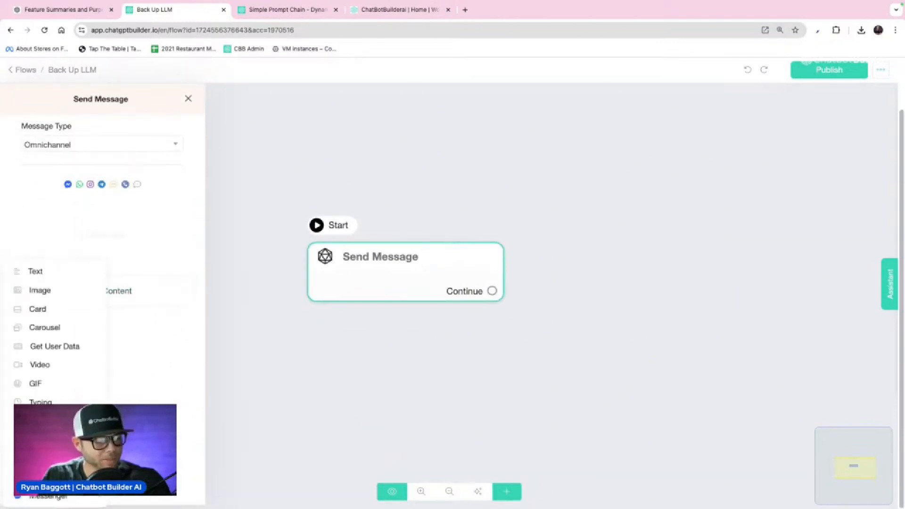
pyautogui.moveTo(57, 476)
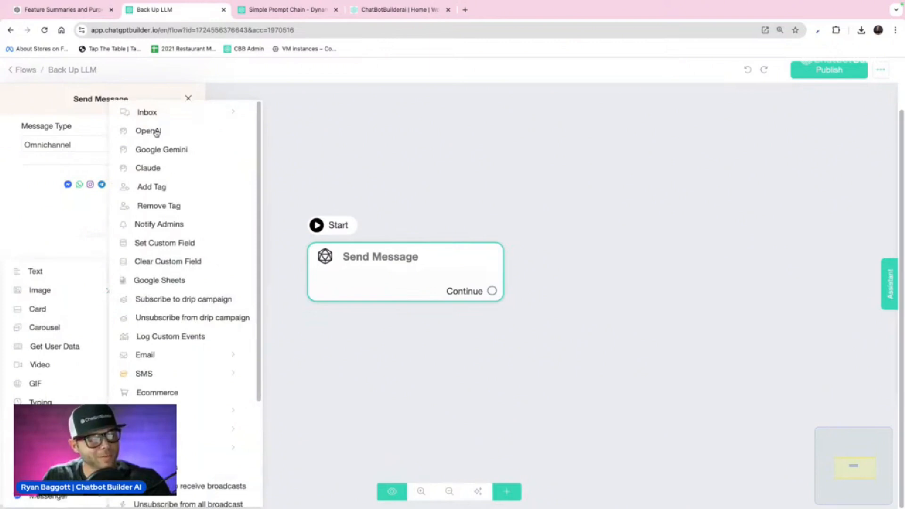
pyautogui.click(148, 131)
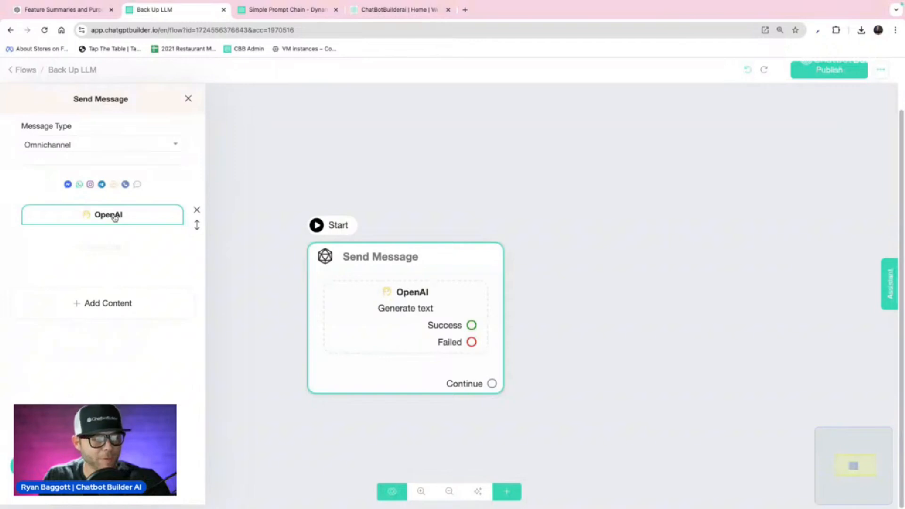
pyautogui.click(115, 216)
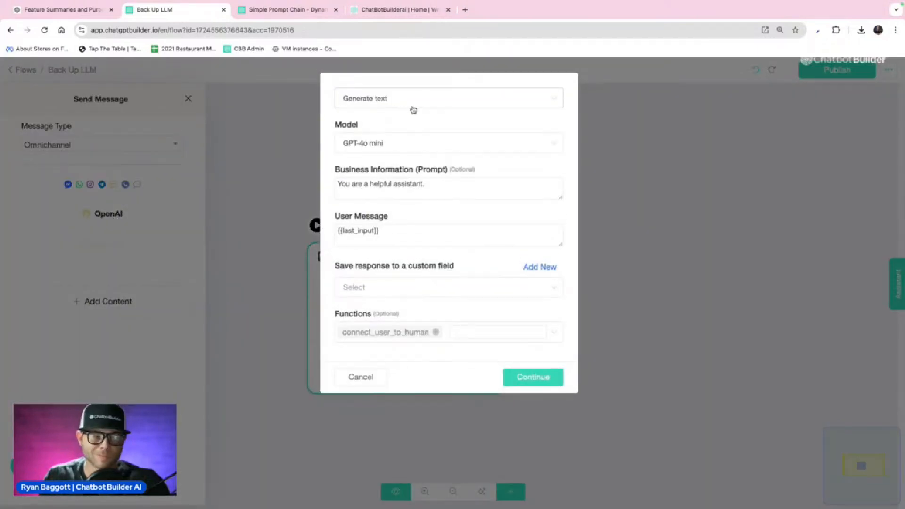
# - Add the instruction "Never respond with more than three sentences and always stay on." to the business information prompt
pyautogui.click(447, 184)
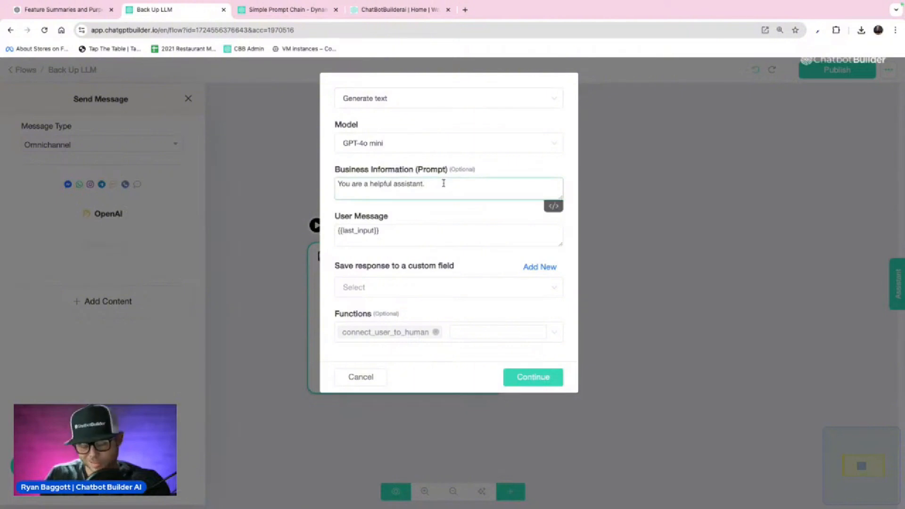
pyautogui.press('F5')
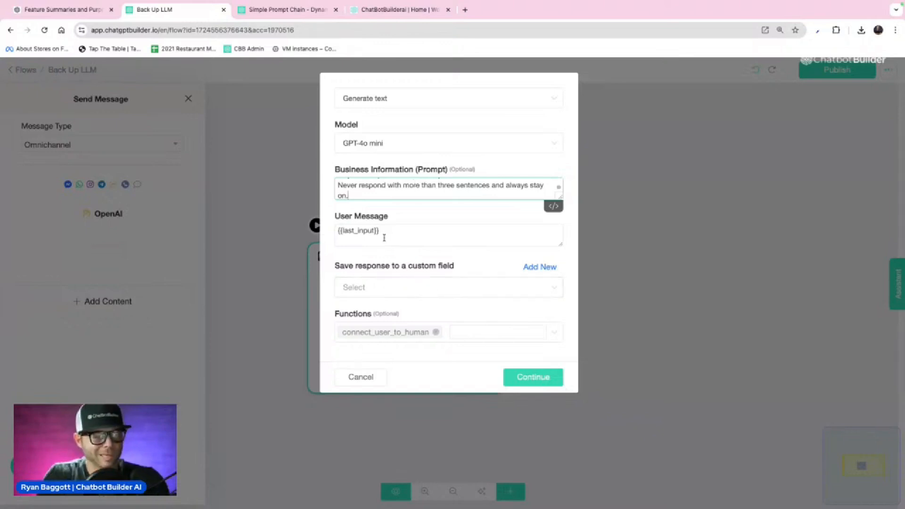
# - Save the response to the ai default custom field and remove the connect_user_to_human function
pyautogui.click(500, 293)
pyautogui.scroll(-2, 415, 364)
pyautogui.scroll(2, 416, 365)
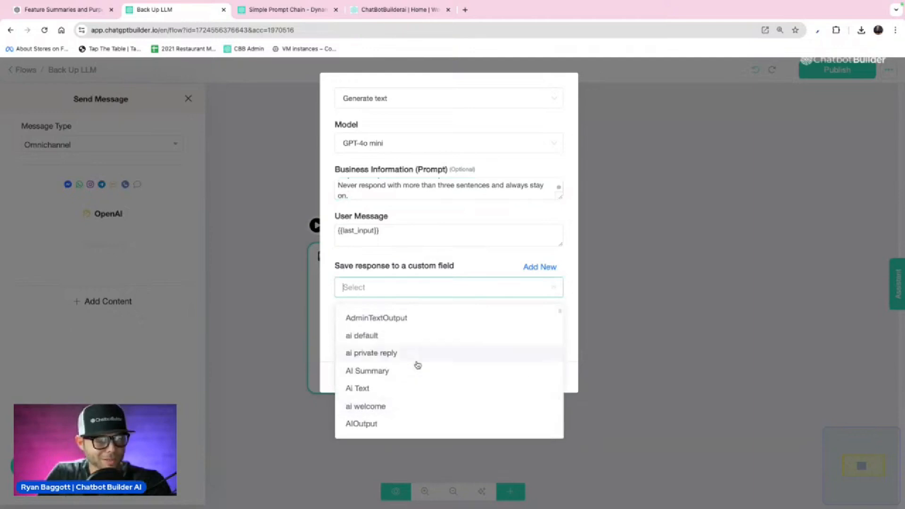
pyautogui.click(396, 337)
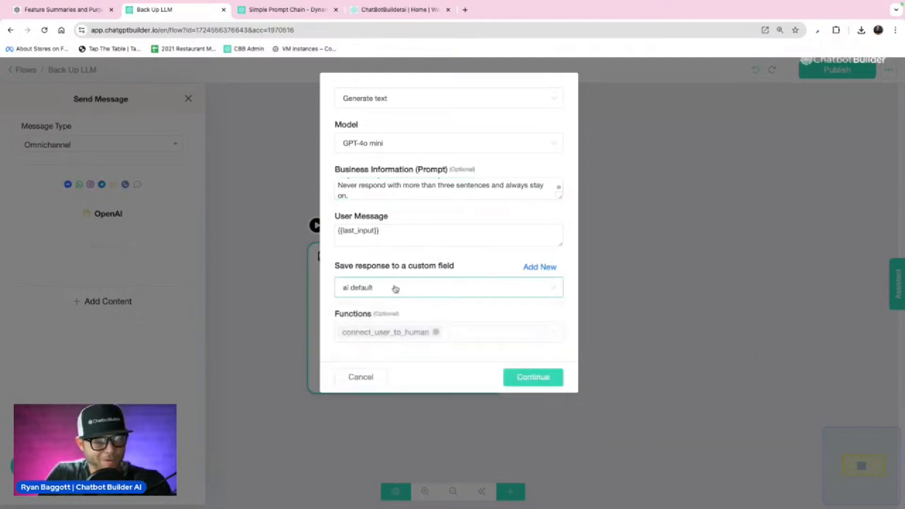
pyautogui.click(436, 332)
# - Change the OpenAI action type to Generate text - Prompt Templates
pyautogui.click(408, 98)
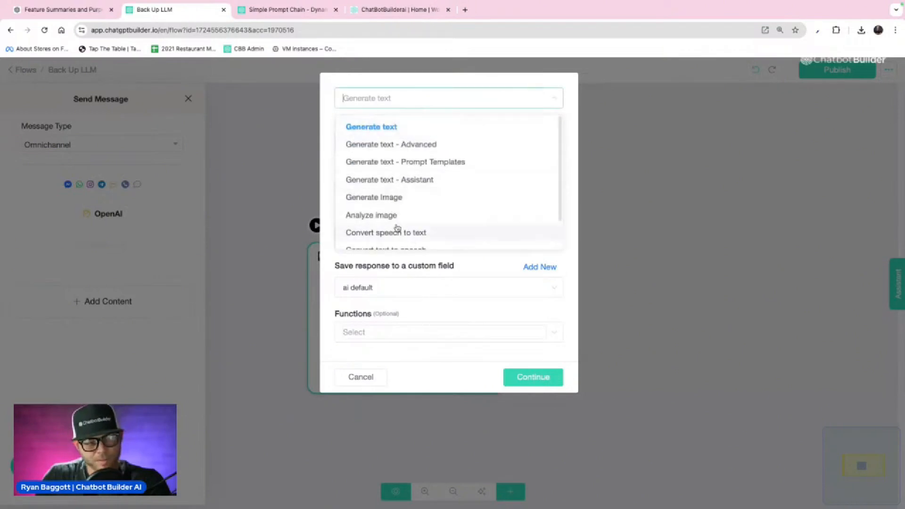
pyautogui.click(490, 85)
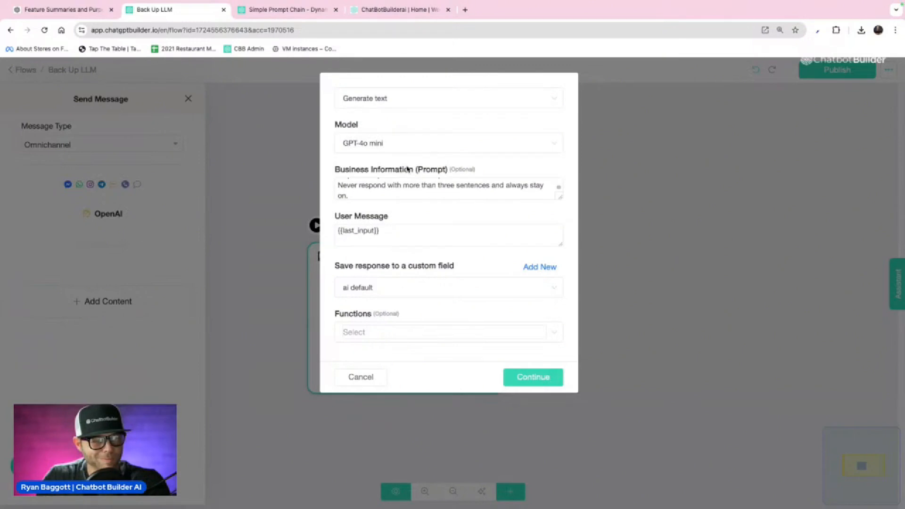
pyautogui.click(384, 102)
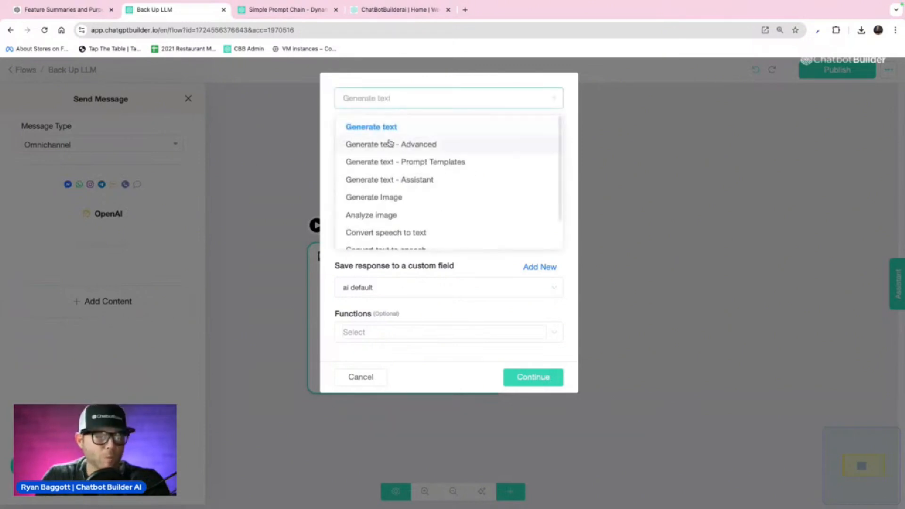
pyautogui.click(462, 164)
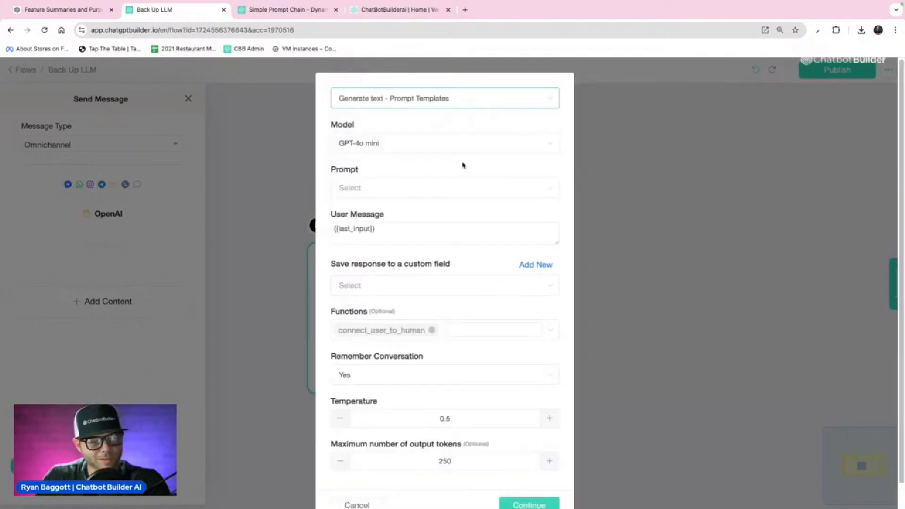
pyautogui.click(476, 100)
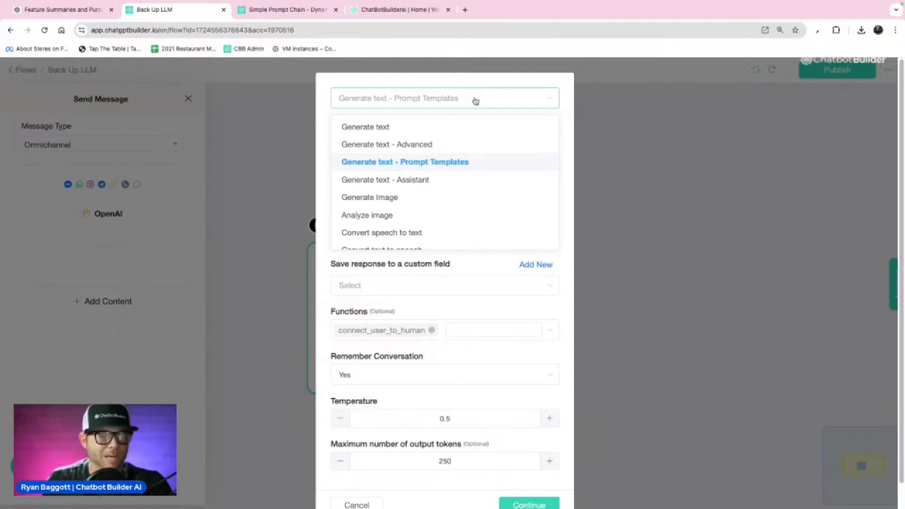
pyautogui.click(475, 101)
# - Choose Official CBB 2024 June as the prompt template for the OpenAI action
pyautogui.click(373, 186)
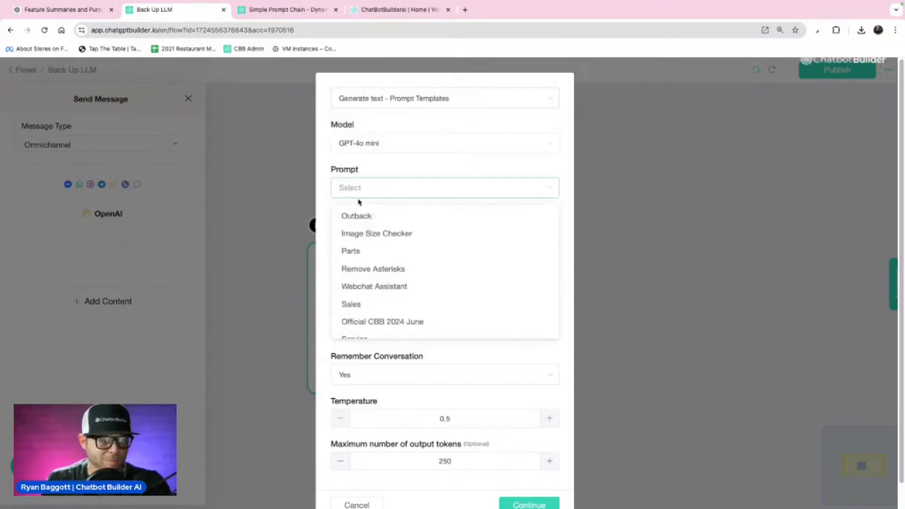
pyautogui.scroll(-1, 401, 242)
pyautogui.scroll(1, 400, 235)
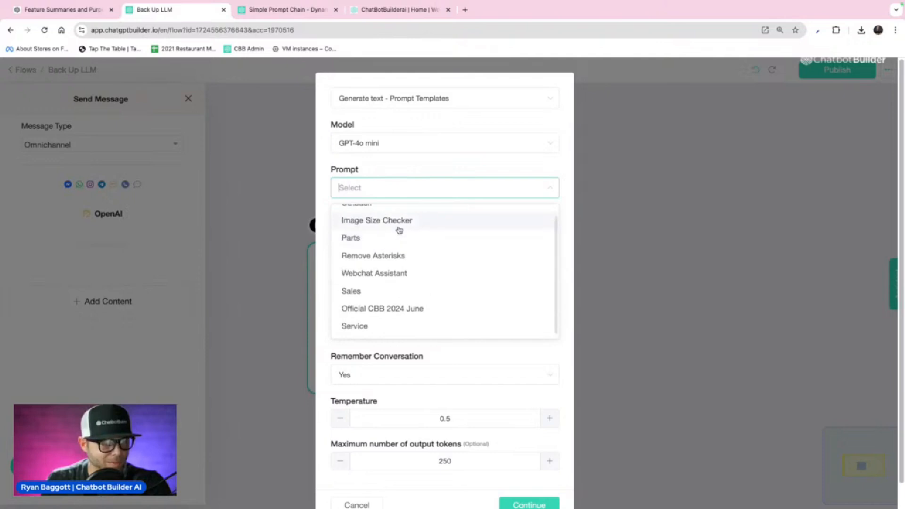
pyautogui.click(443, 311)
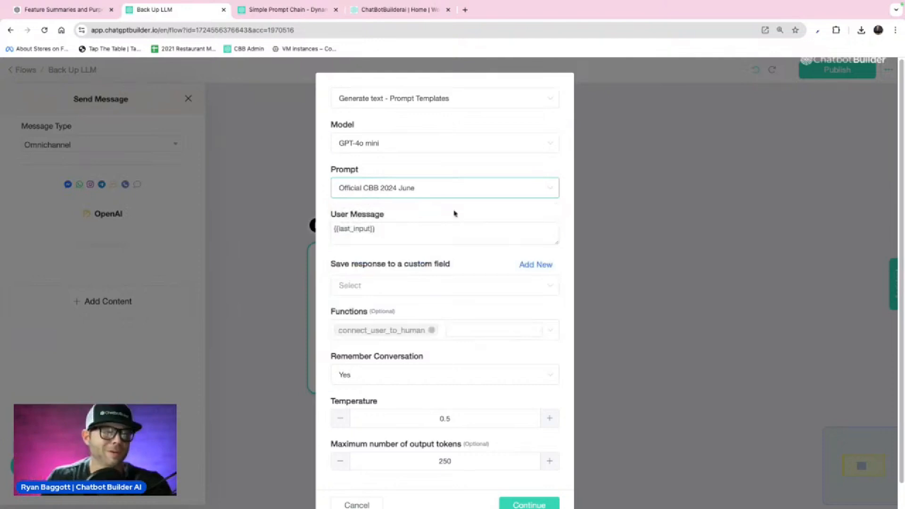
pyautogui.click(405, 98)
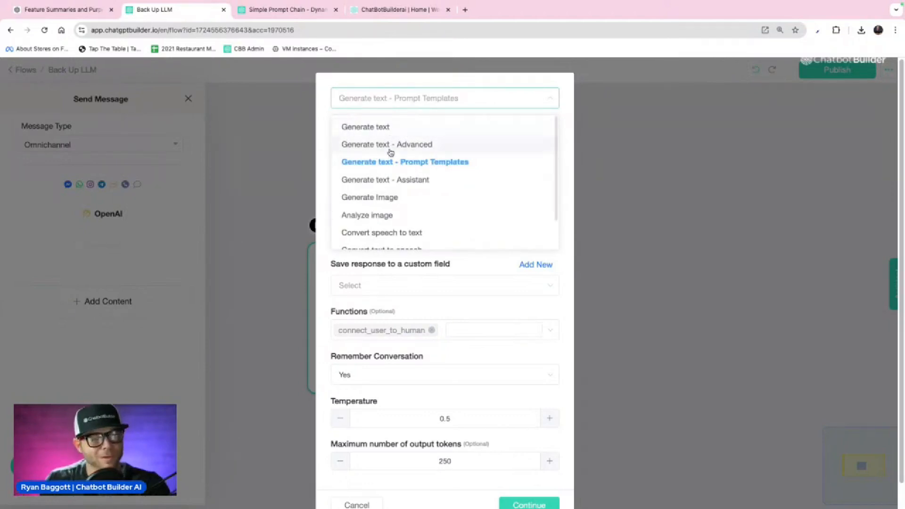
pyautogui.click(545, 104)
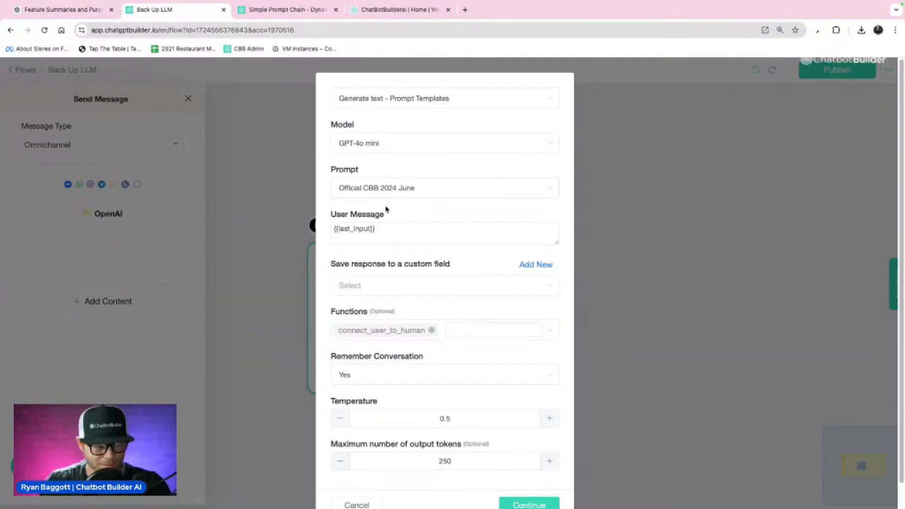
# - Clear the connect_user_to_human function from the prompt template action and save its response to the ai default custom field
pyautogui.click(431, 330)
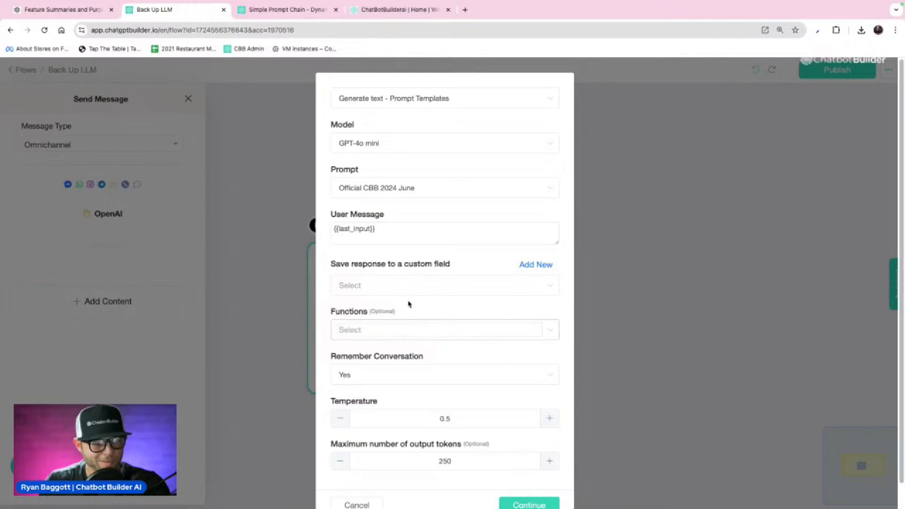
pyautogui.click(527, 286)
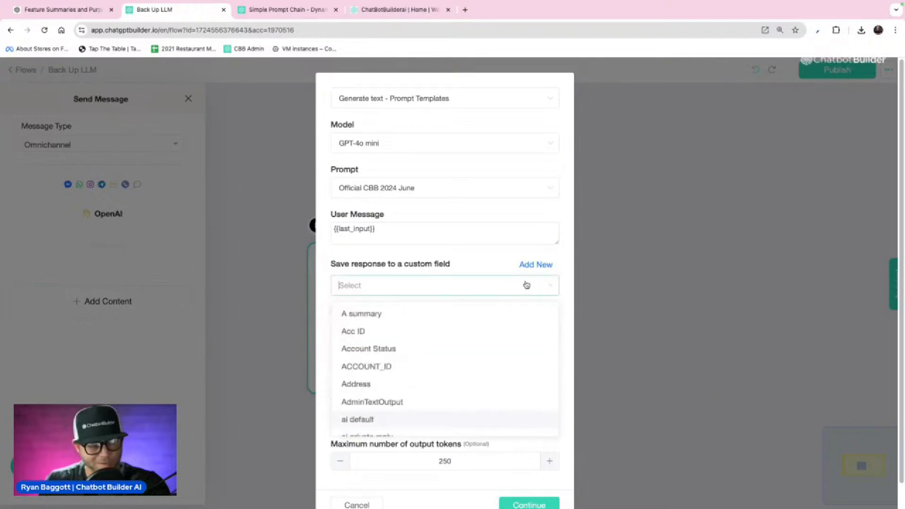
pyautogui.click(457, 422)
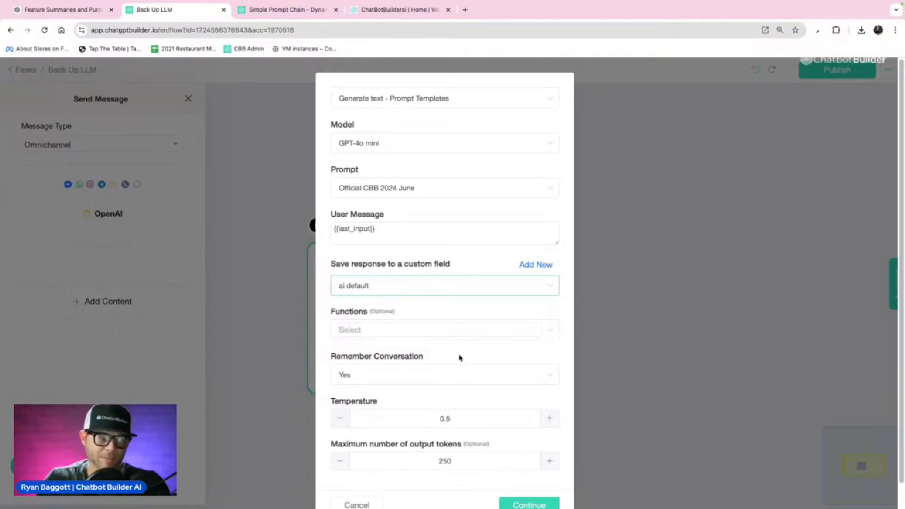
# - Review the prompt template action's settings, from the model and prompt down to temperature and maximum output tokens
pyautogui.scroll(-1, 457, 384)
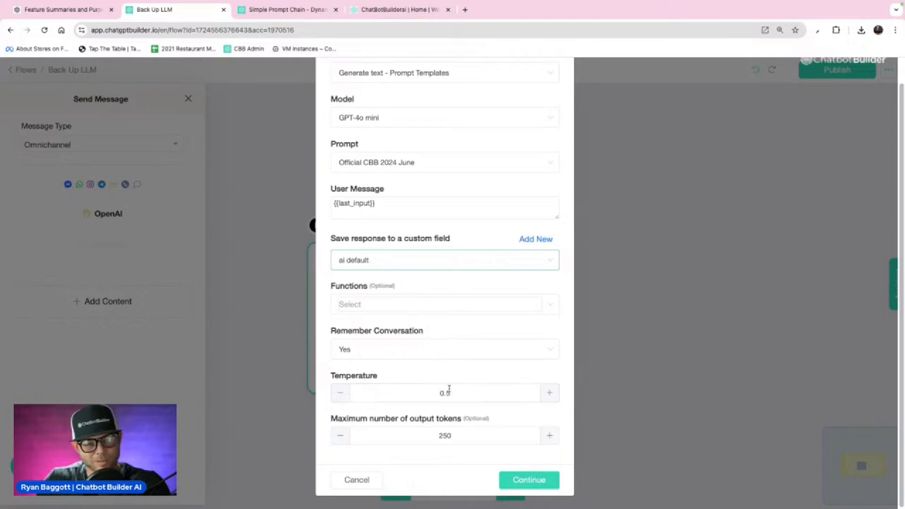
pyautogui.scroll(1, 453, 358)
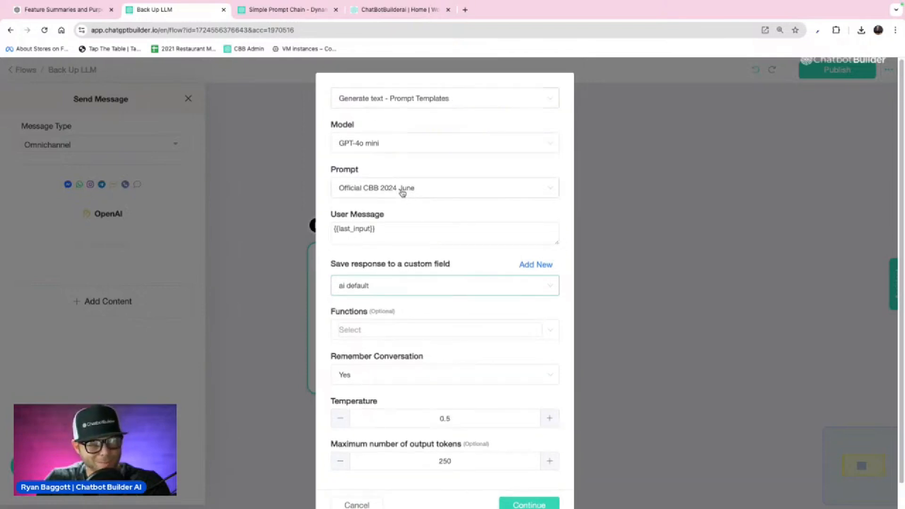
pyautogui.scroll(-1, 474, 391)
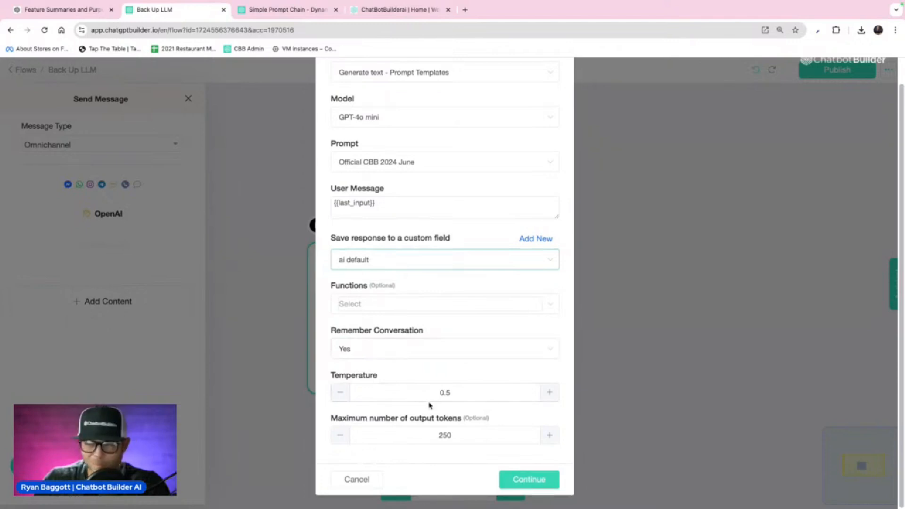
pyautogui.scroll(1, 488, 379)
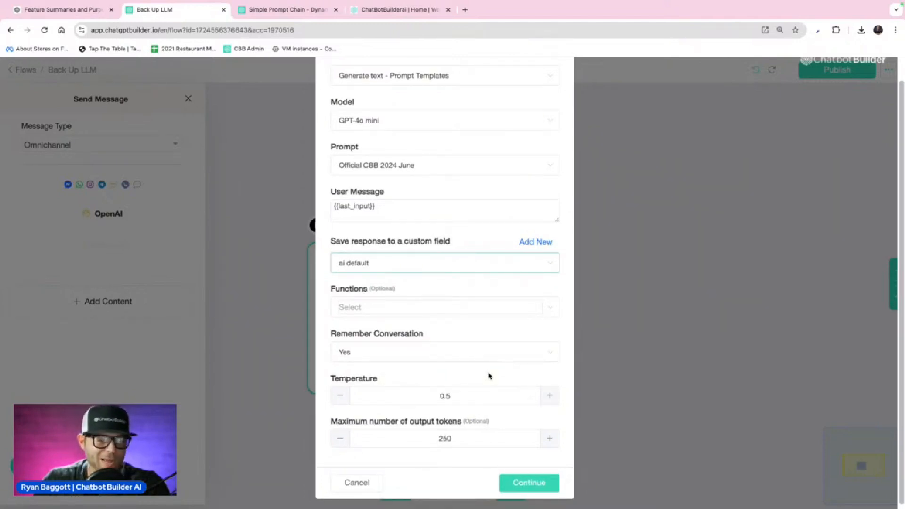
pyautogui.scroll(-1, 489, 375)
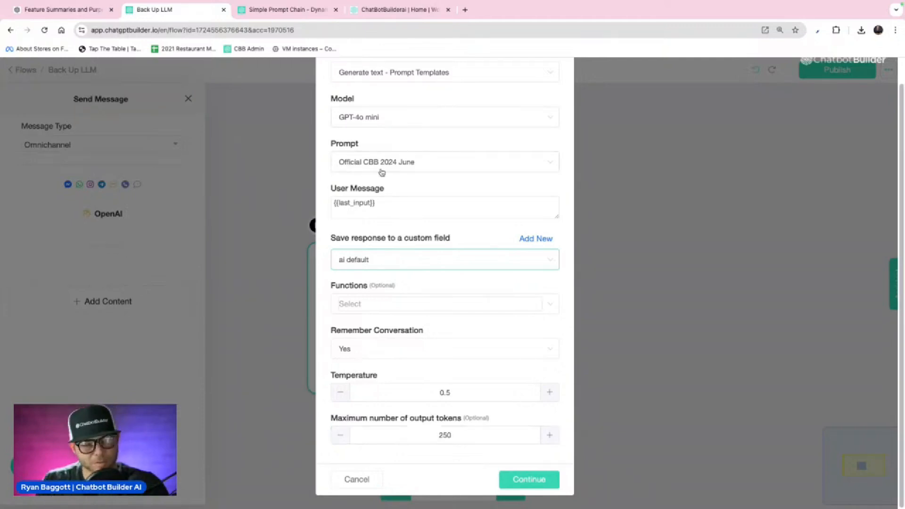
pyautogui.hotkey('ctrl', 'Left')
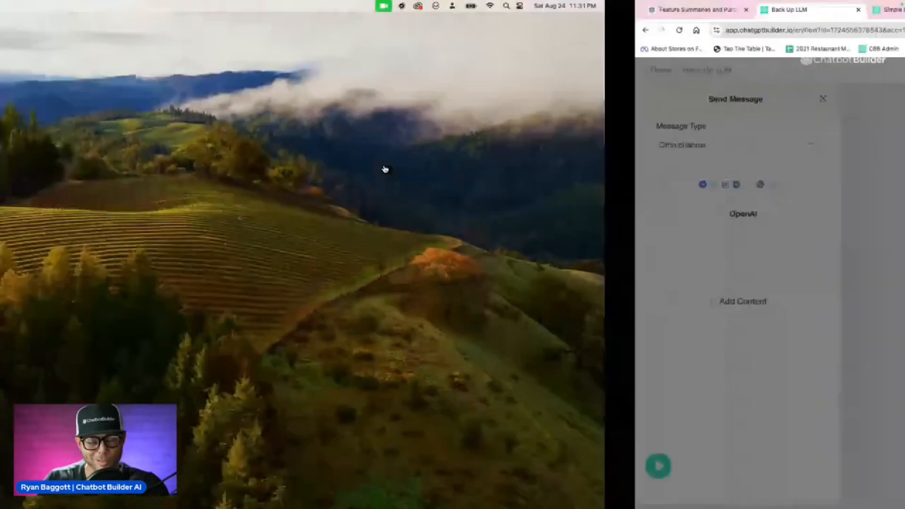
pyautogui.hotkey('ctrl', 'Right')
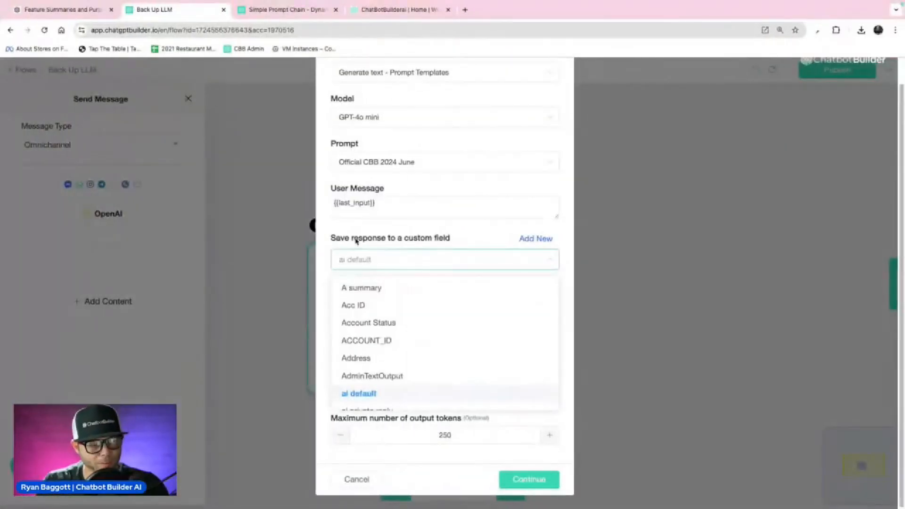
pyautogui.click(365, 225)
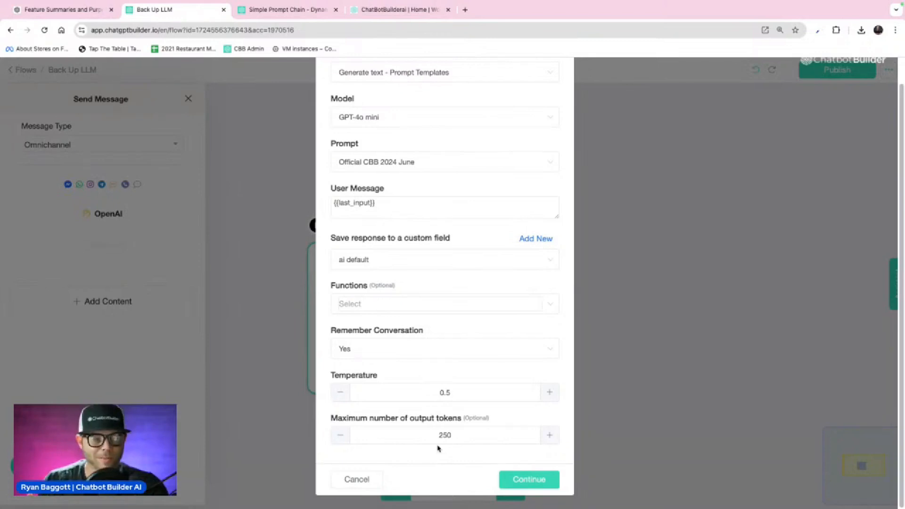
# - Prefix the OpenAI action's user message with "Only respond to the message in 2 lines only. This is the message to respond to:" and save the action
pyautogui.click(333, 205)
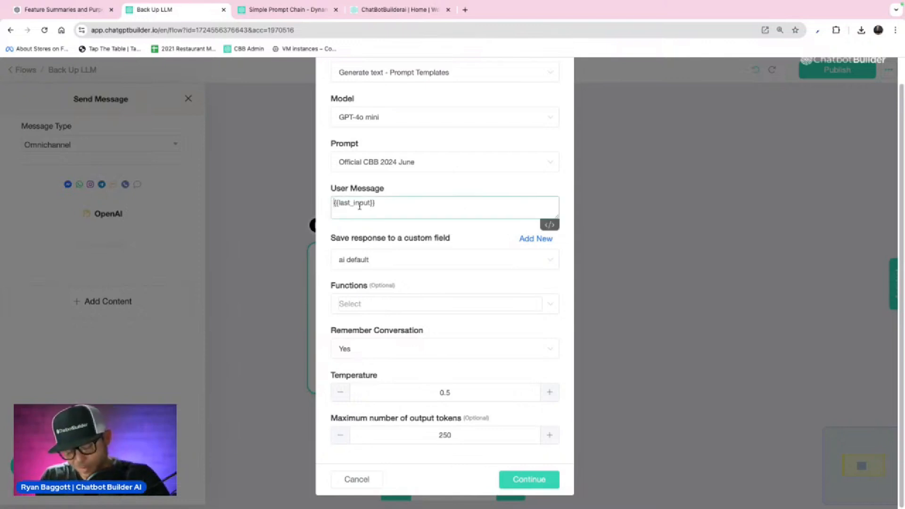
pyautogui.write('Only respond')
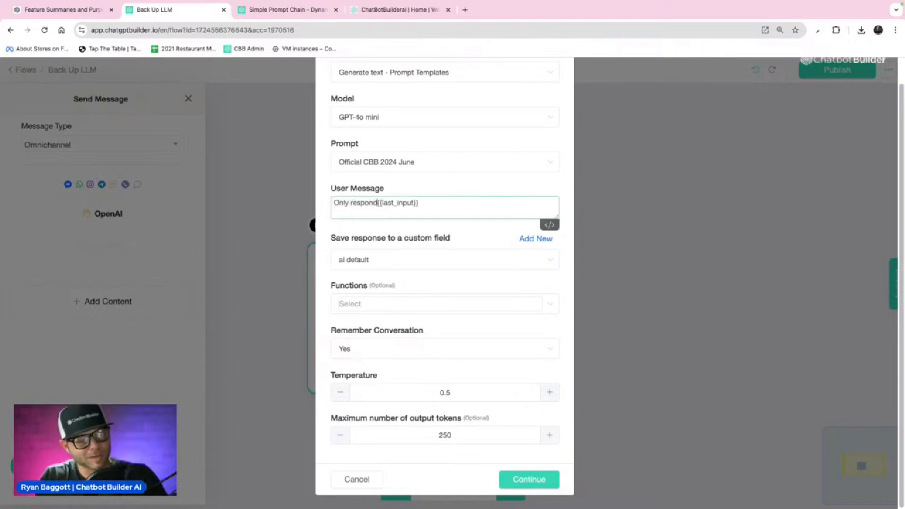
pyautogui.write(' to the messa')
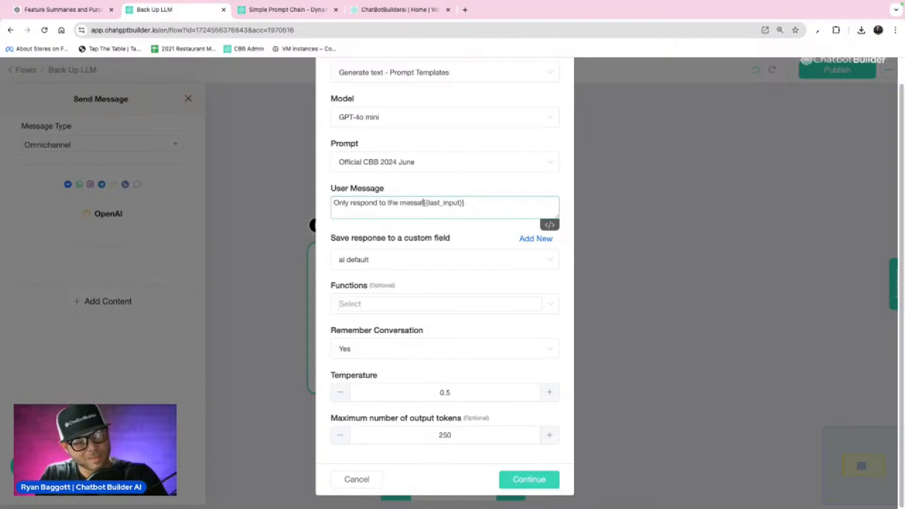
pyautogui.write('ge in 2 lines')
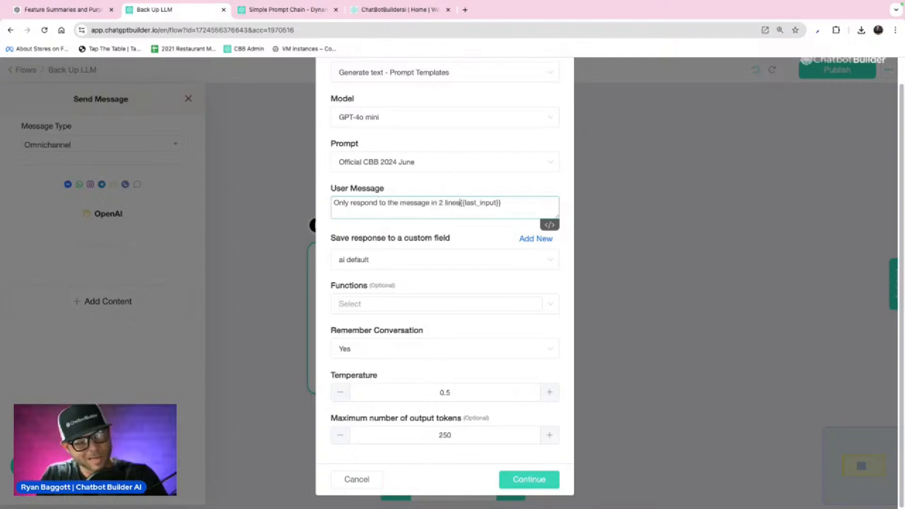
pyautogui.write(' only. This is ')
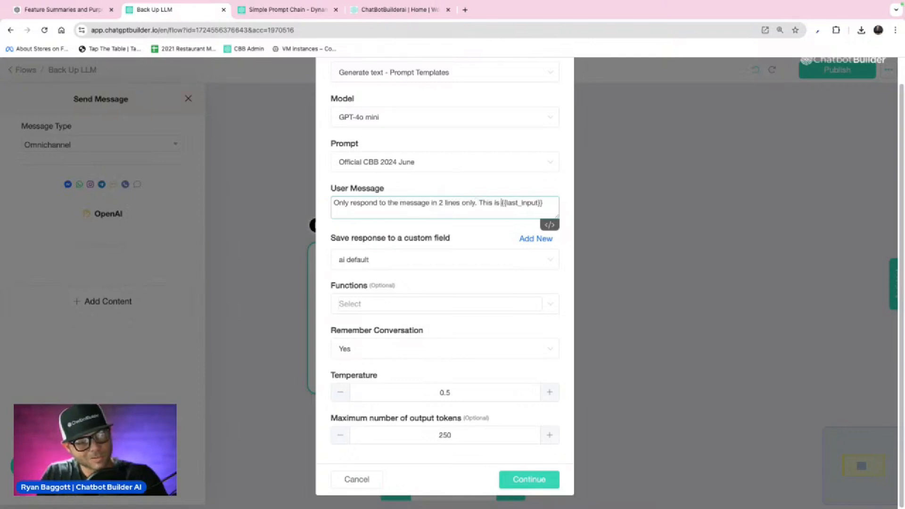
pyautogui.write('the message to respond to:')
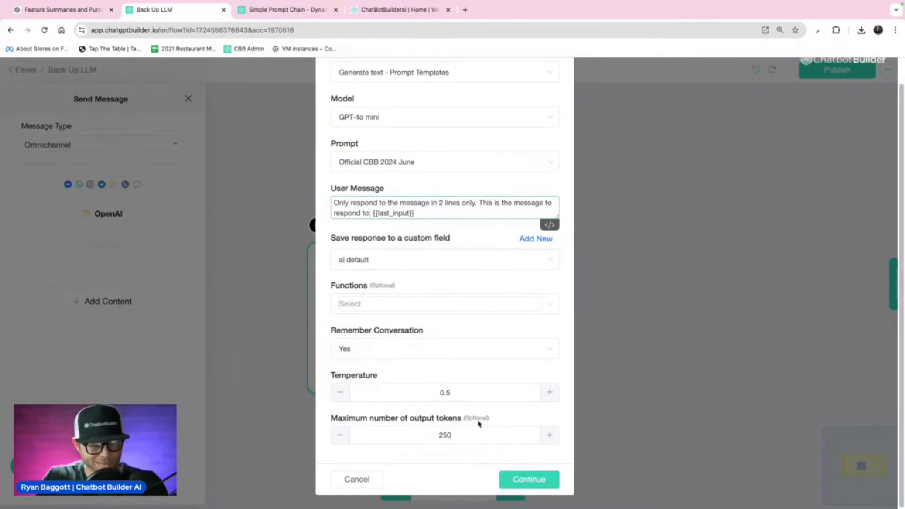
pyautogui.click(540, 482)
# - Branch the OpenAI action's Success outcome to a new Send Message block containing the text {{ai default}}
pyautogui.moveTo(472, 353); pyautogui.dragTo(374, 299)
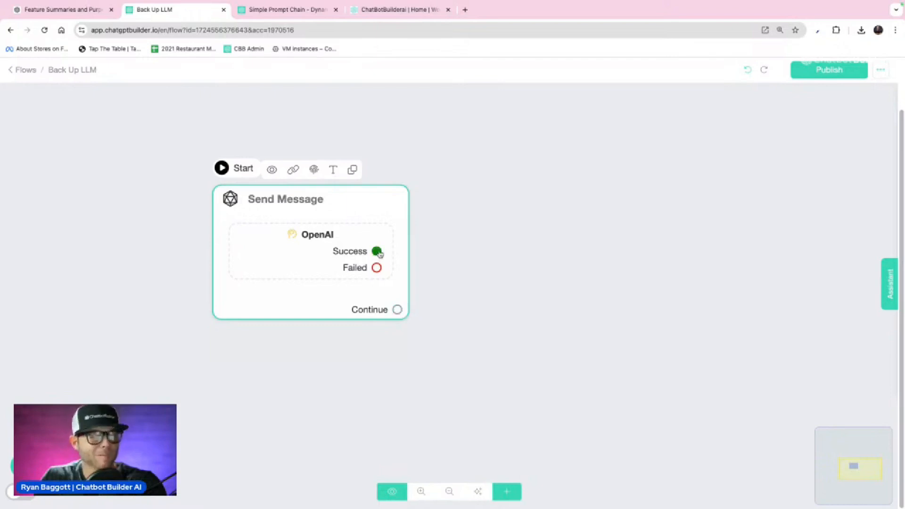
pyautogui.moveTo(377, 252); pyautogui.dragTo(649, 175)
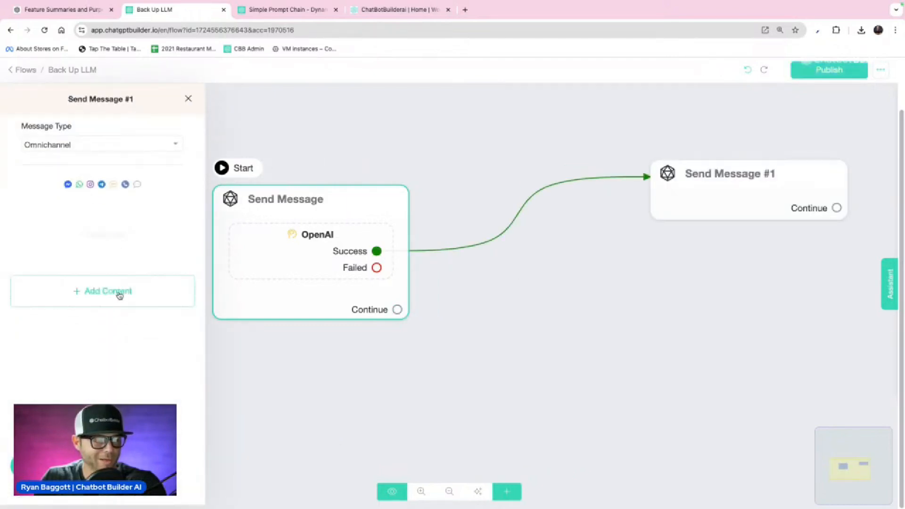
pyautogui.click(119, 295)
pyautogui.click(54, 275)
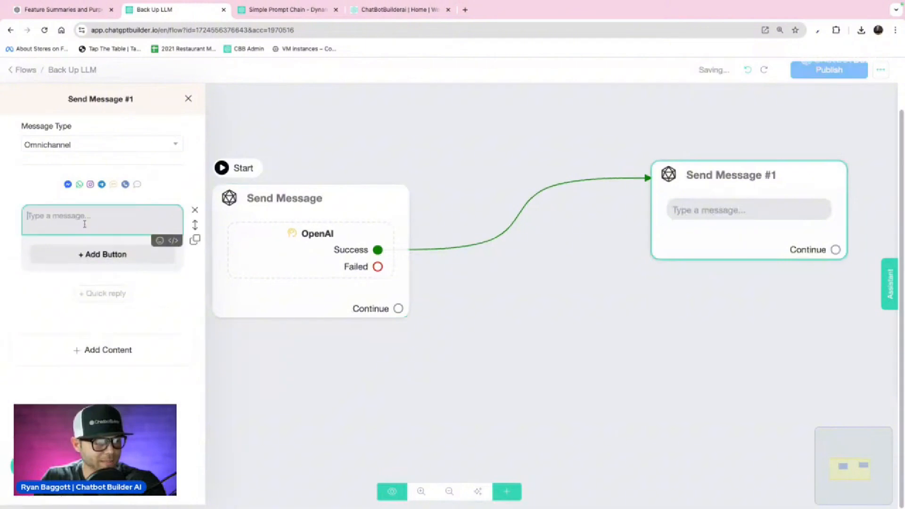
pyautogui.write('{ai')
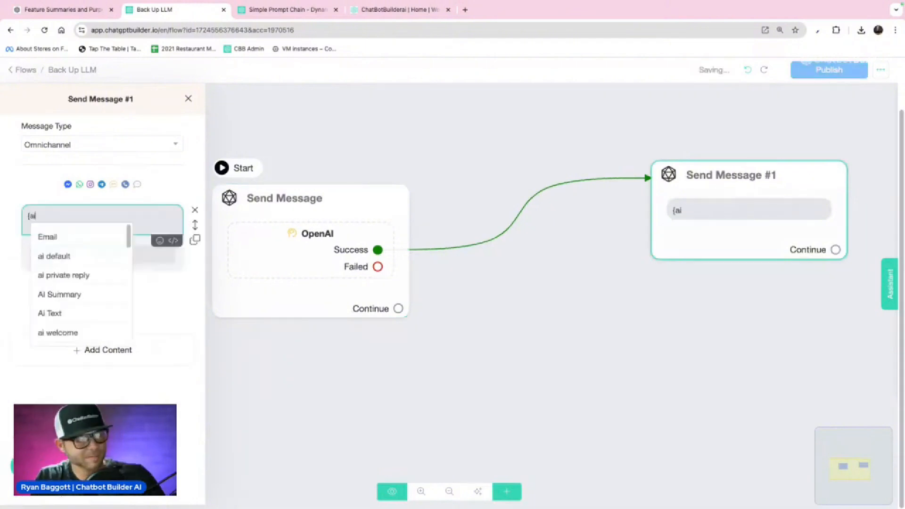
pyautogui.click(75, 256)
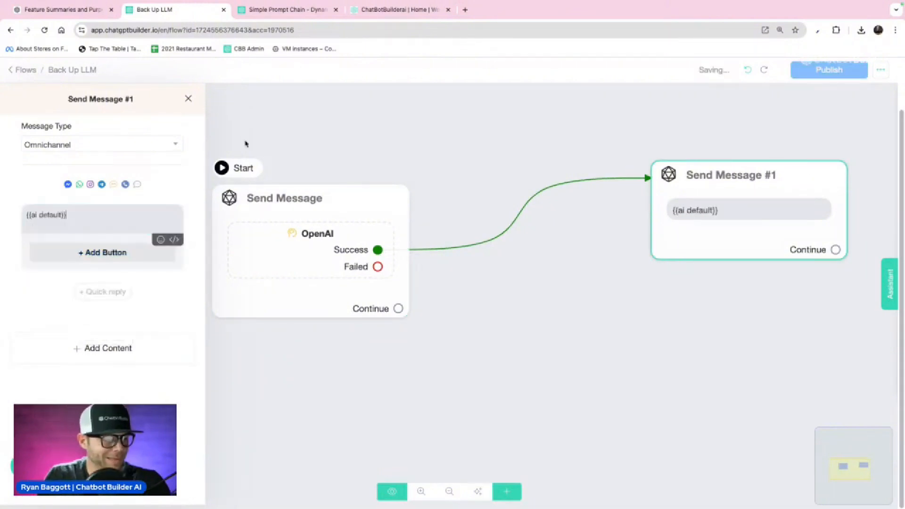
# - Reopen the OpenAI action in the starting block and check its model, prompt, user message and response field
pyautogui.click(283, 226)
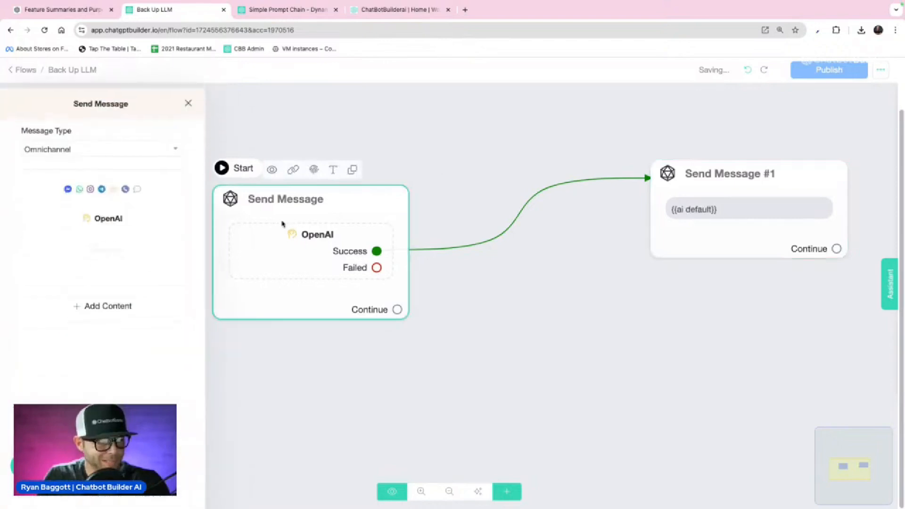
pyautogui.click(116, 216)
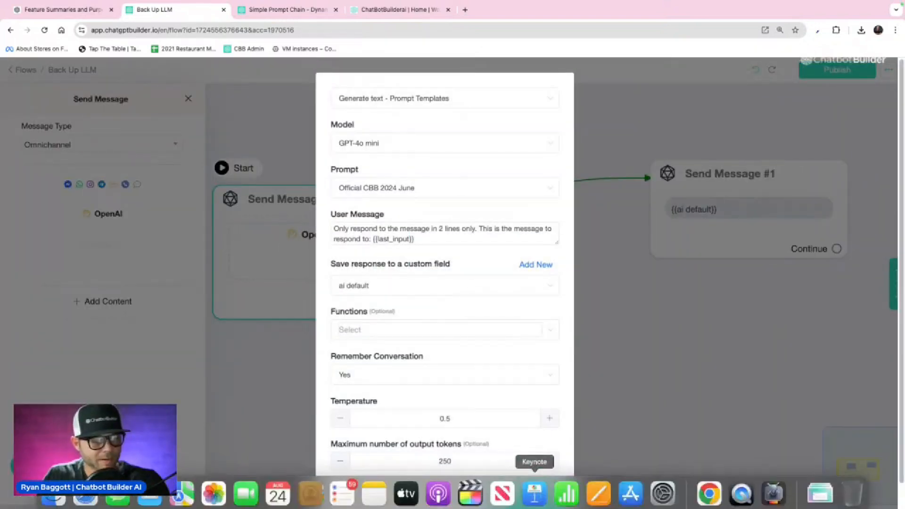
pyautogui.click(523, 504)
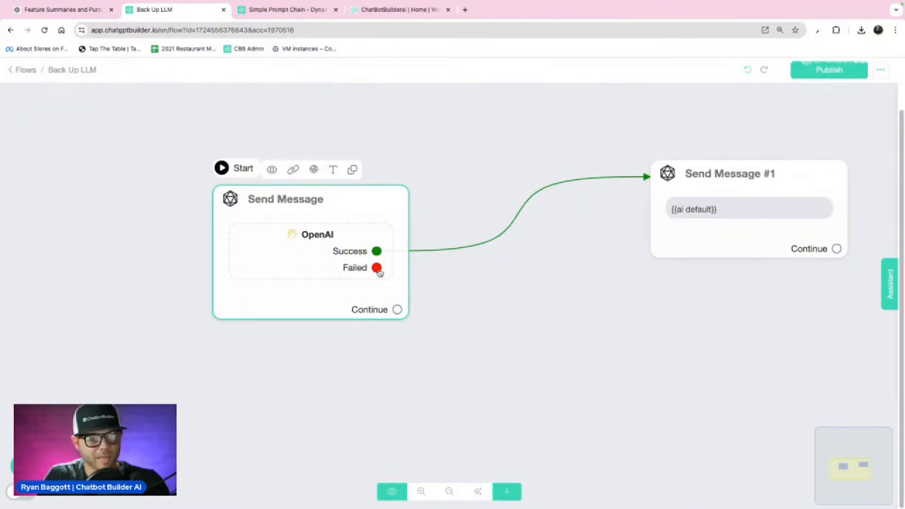
# - Rename the starting Send Message block to OpenAI
pyautogui.click(332, 170)
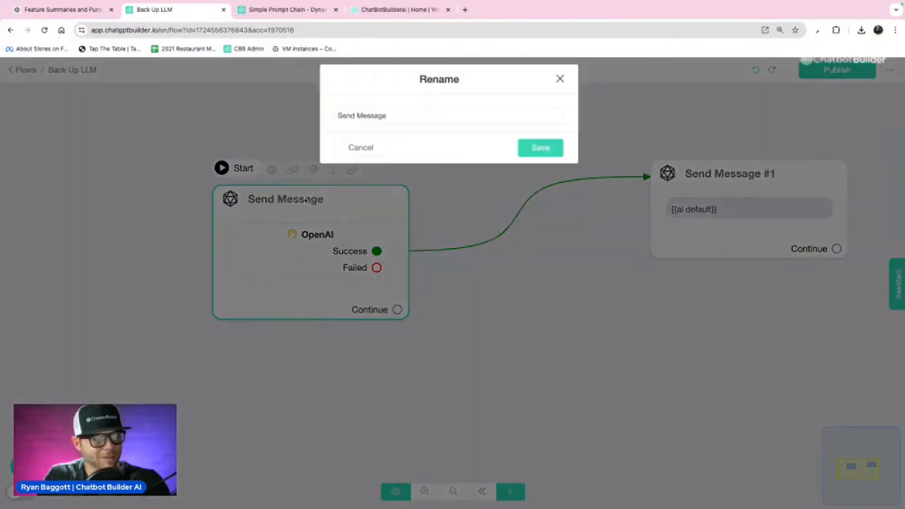
pyautogui.moveTo(399, 125); pyautogui.dragTo(293, 121)
pyautogui.write('OpenAI')
pyautogui.press('Return')
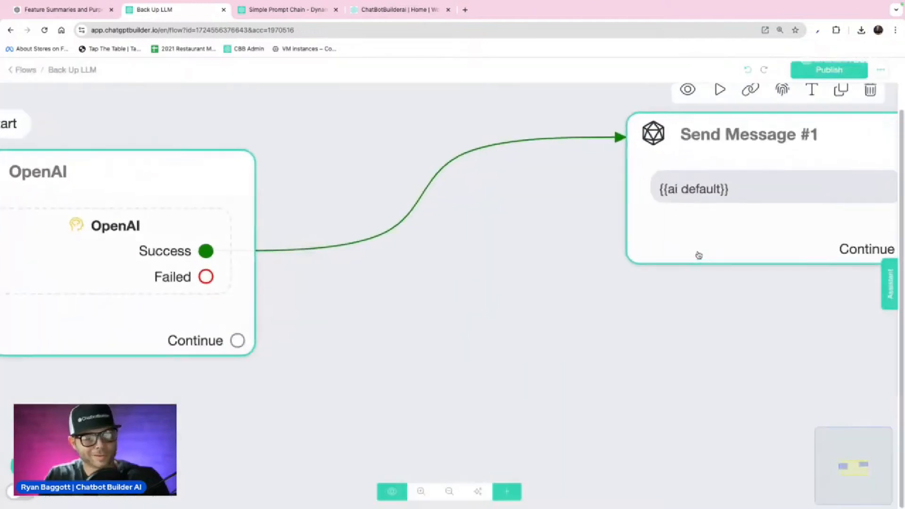
# - Add the label "OpenAi: " before {{ai default}} in the message block on the Success path
pyautogui.scroll(-2, 575, 281)
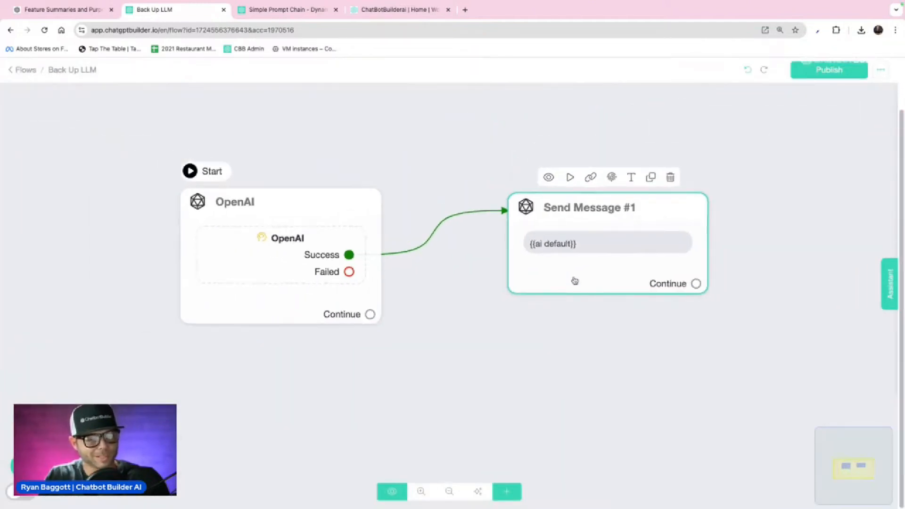
pyautogui.click(574, 281)
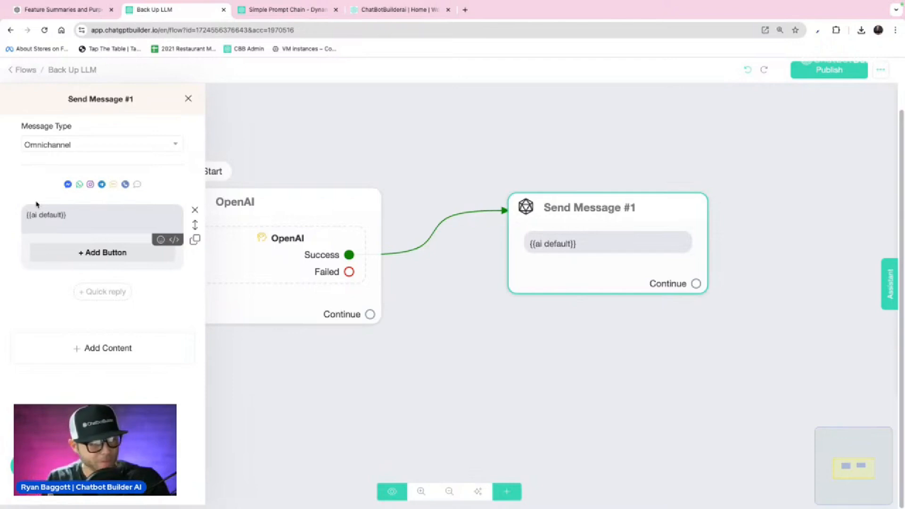
pyautogui.write('Open')
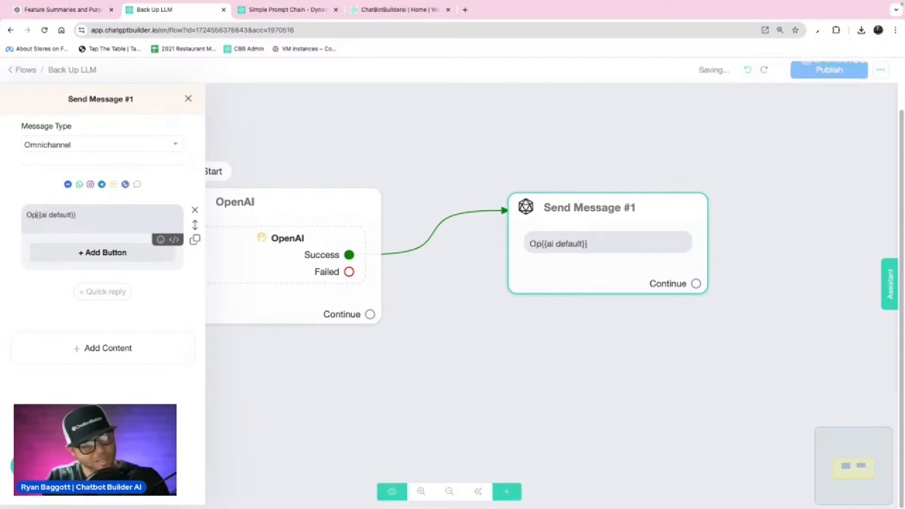
pyautogui.write('A')
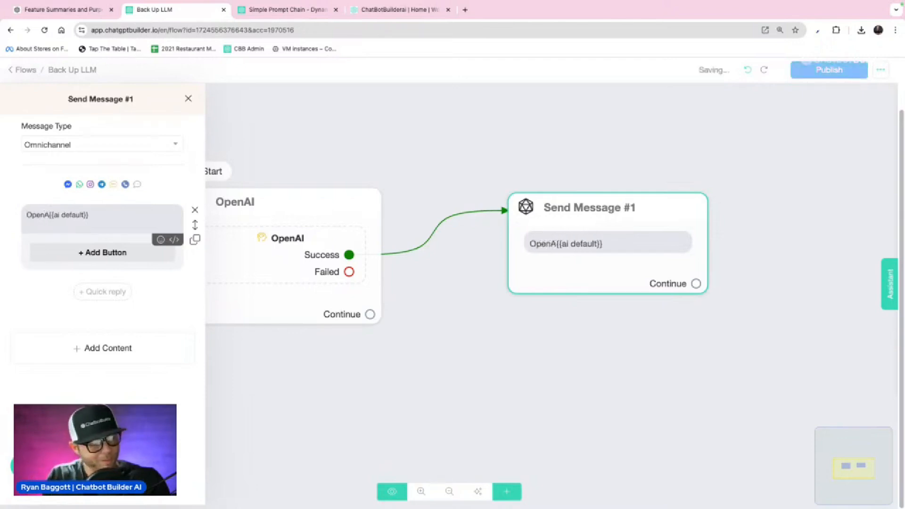
pyautogui.write('i')
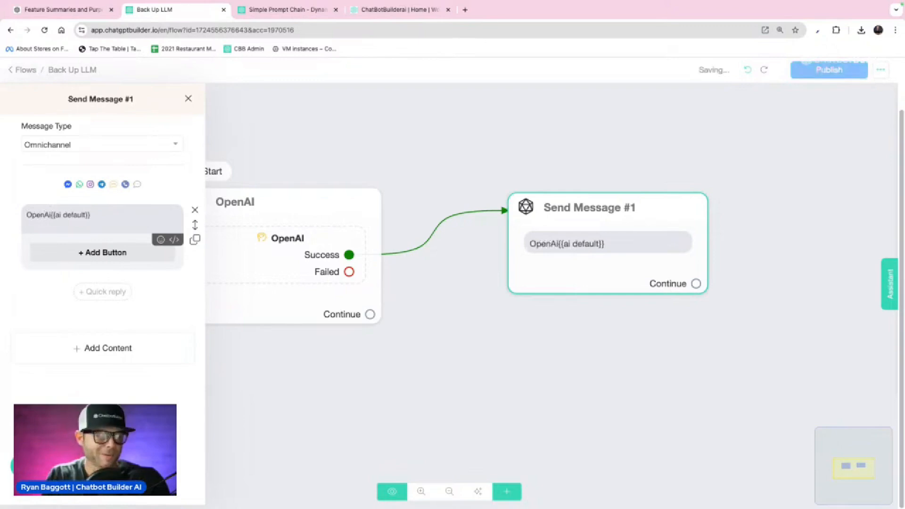
pyautogui.write(':')
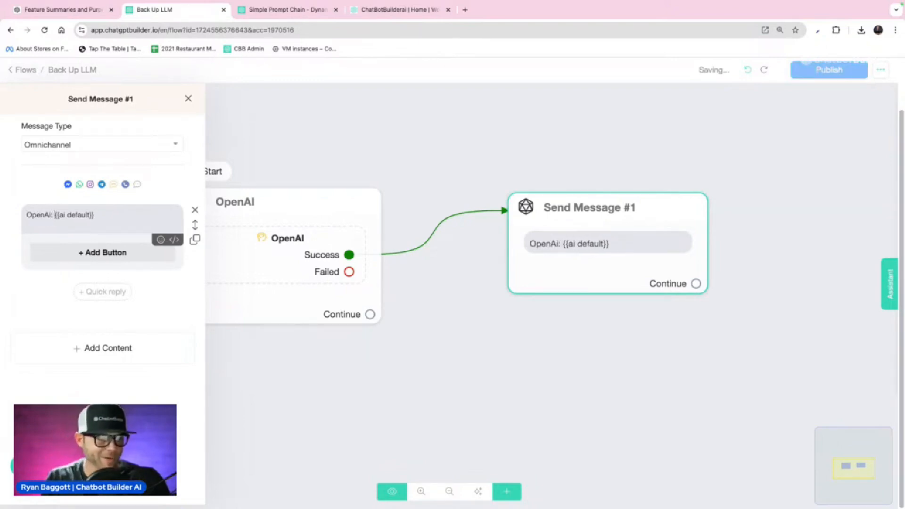
# - Rename the message block on the Success path to OpenAI Response
pyautogui.click(200, 106)
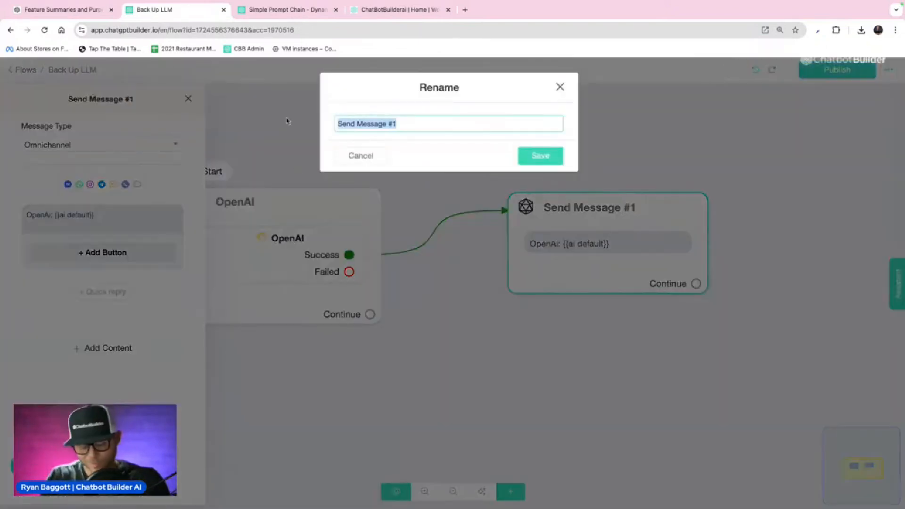
pyautogui.write('C')
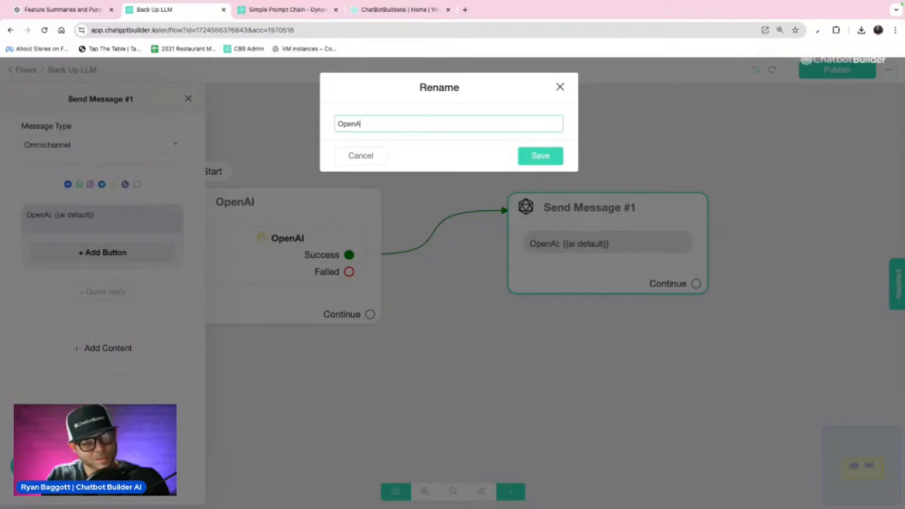
pyautogui.click(551, 156)
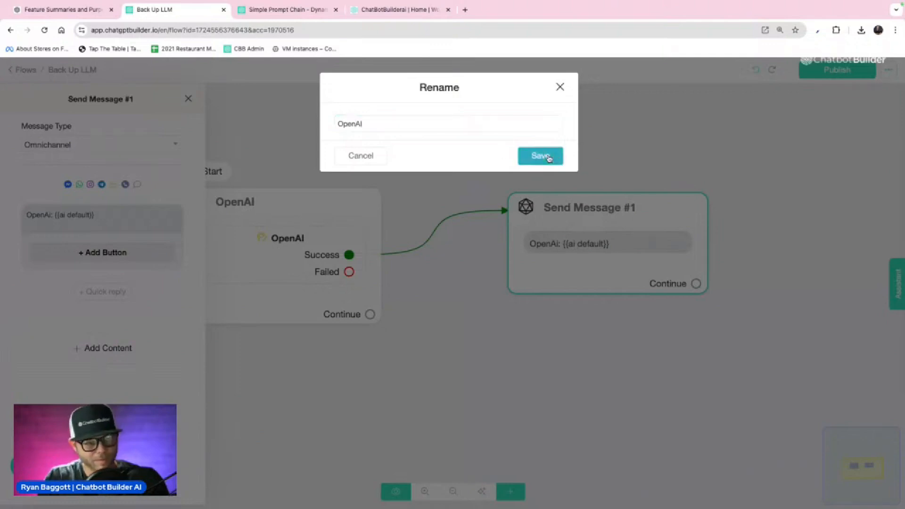
pyautogui.click(434, 175)
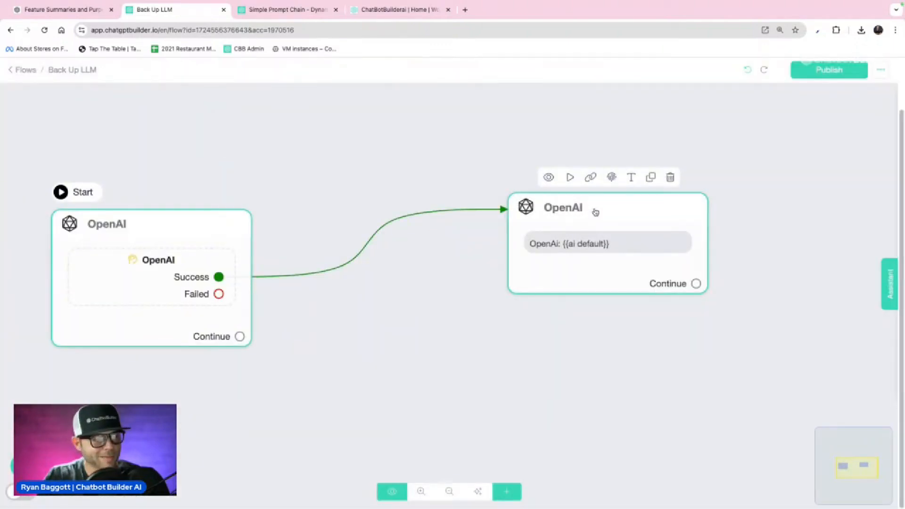
pyautogui.click(631, 177)
pyautogui.click(408, 129)
pyautogui.write('Response')
pyautogui.press('Return')
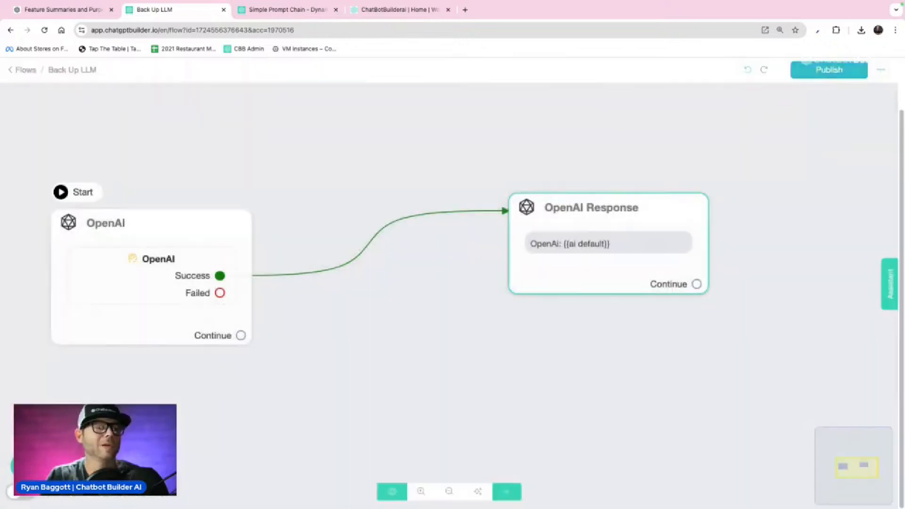
# - Rename the starting block to OpenAI Generate
pyautogui.click(174, 193)
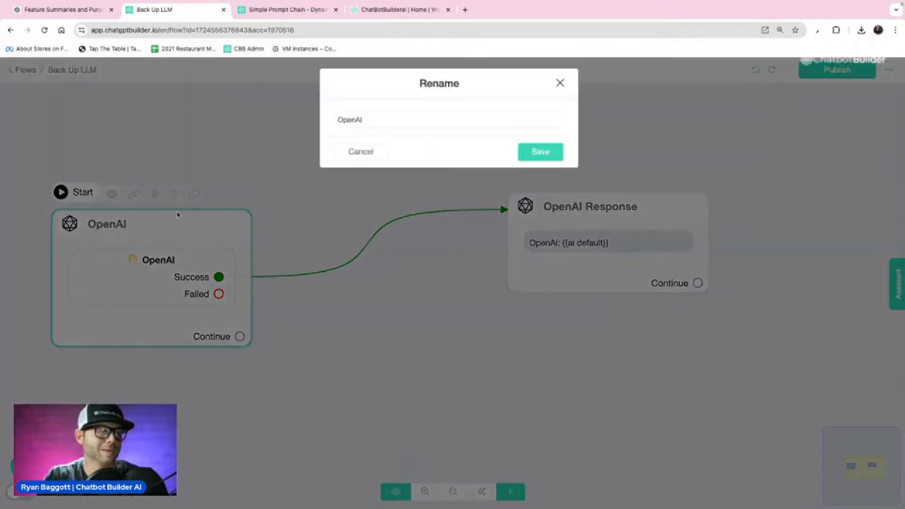
pyautogui.click(409, 125)
pyautogui.write('Generate')
pyautogui.press('Return')
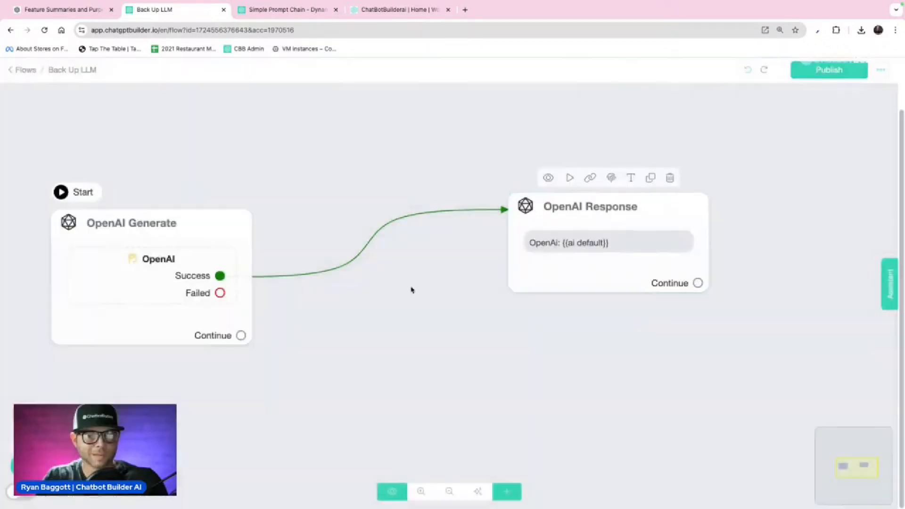
# - Branch the Failed outcome of the OpenAI Generate block to a new Send Message block placed below OpenAI Response
pyautogui.scroll(-2, 323, 299)
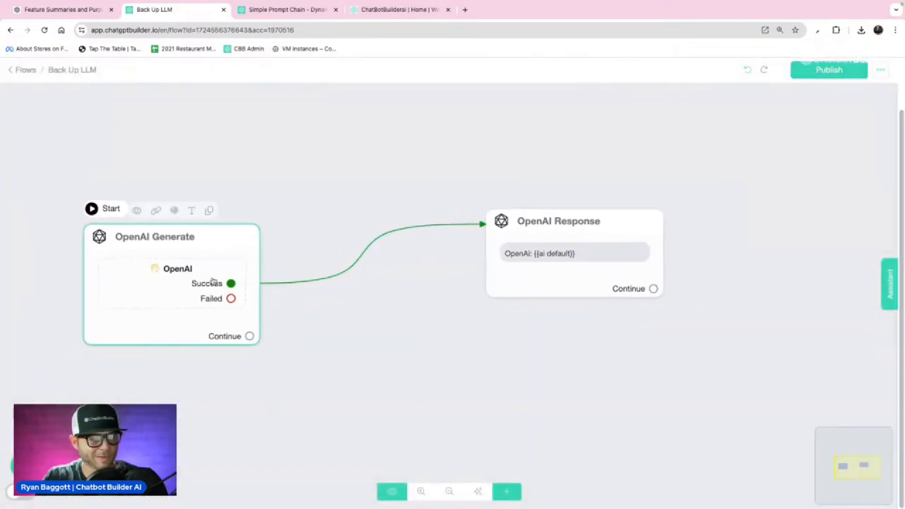
pyautogui.click(544, 286)
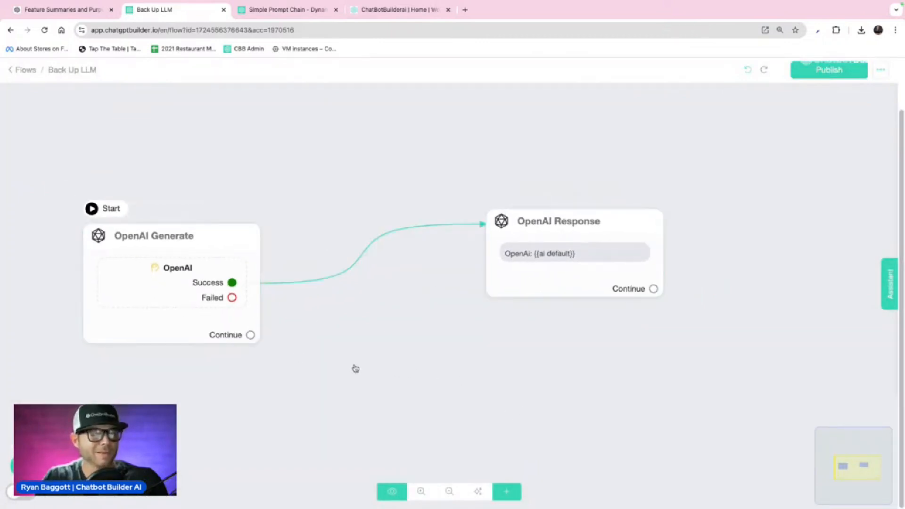
pyautogui.scroll(-1, 277, 321)
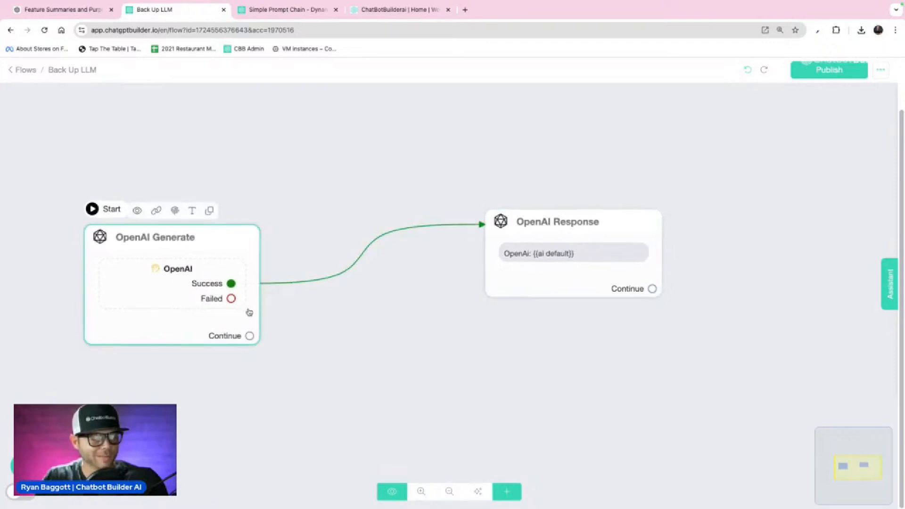
pyautogui.scroll(1, 233, 304)
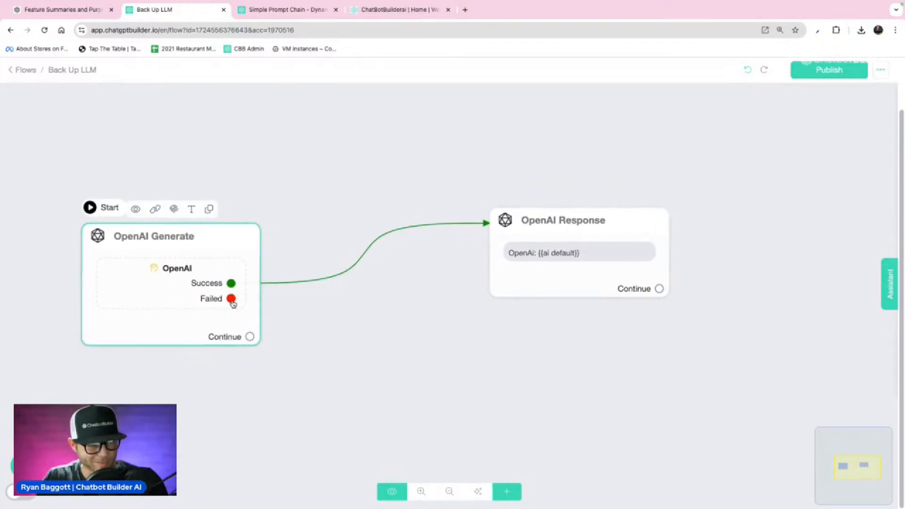
pyautogui.moveTo(233, 304); pyautogui.dragTo(434, 365)
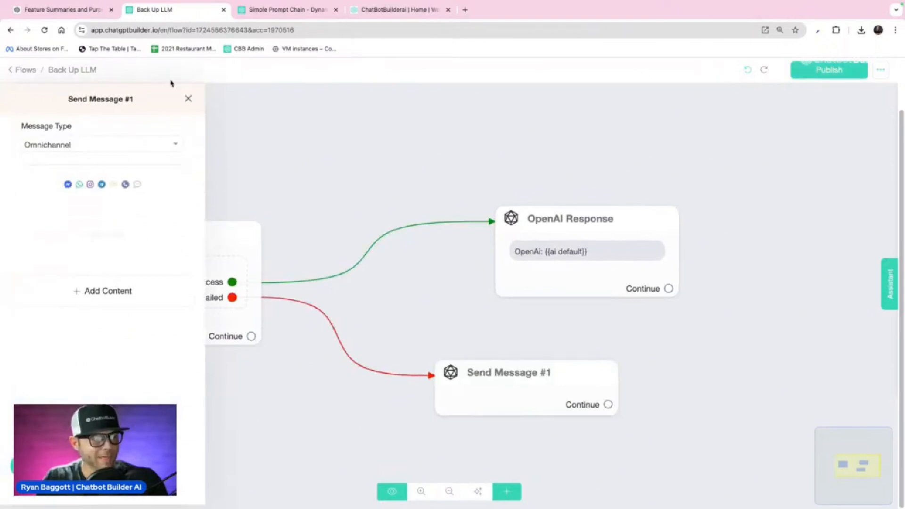
# - Rename the new message block on the Failed path to Generate Gemini Response
pyautogui.click(113, 103)
pyautogui.write('Generate ')
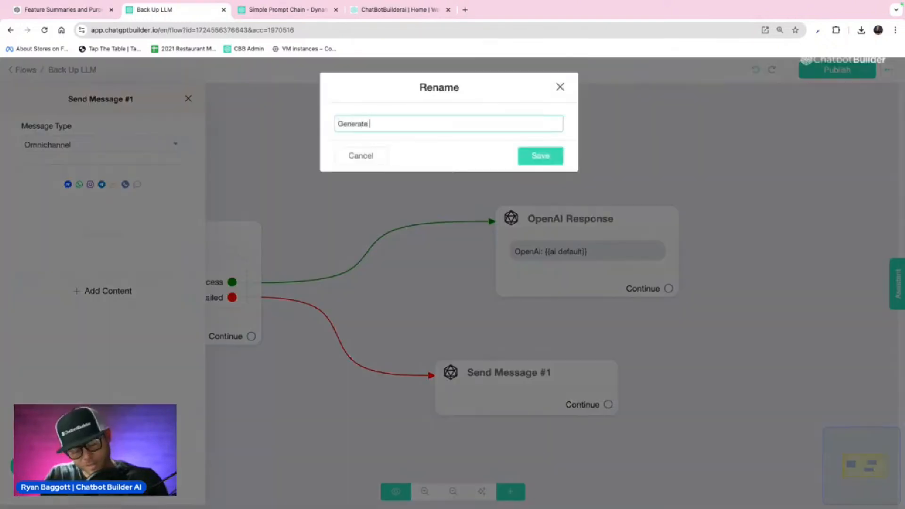
pyautogui.write('Gemini Re')
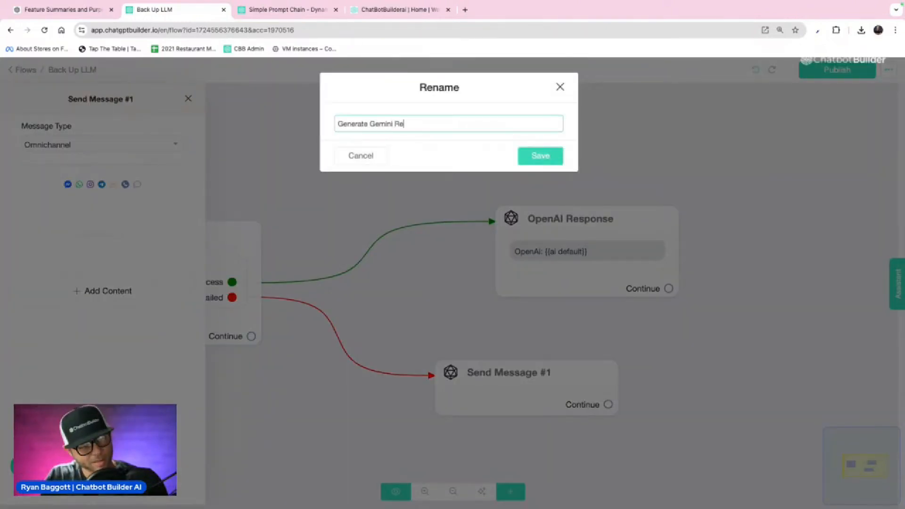
pyautogui.write('sponse')
pyautogui.press('Return')
# - Add a Google Gemini action to the Generate Gemini Response block and choose the Gemini 1.5 Flash model
pyautogui.click(120, 301)
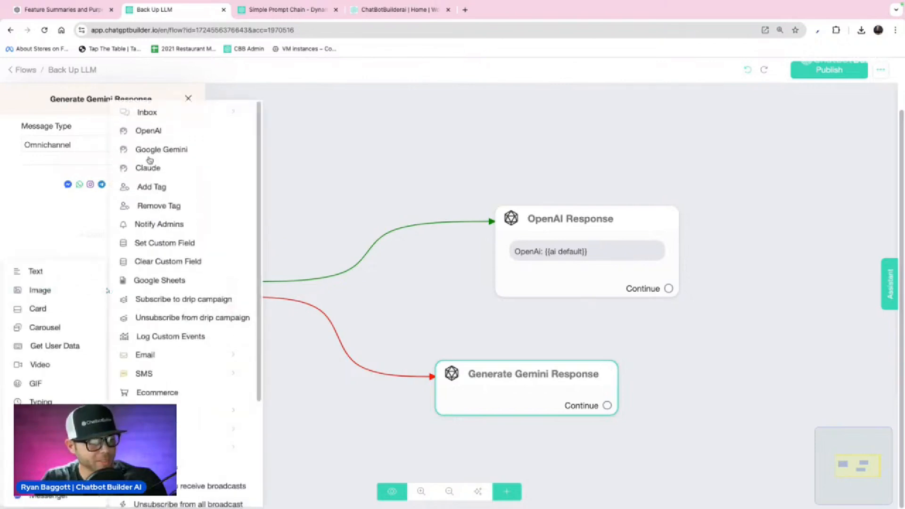
pyautogui.click(177, 150)
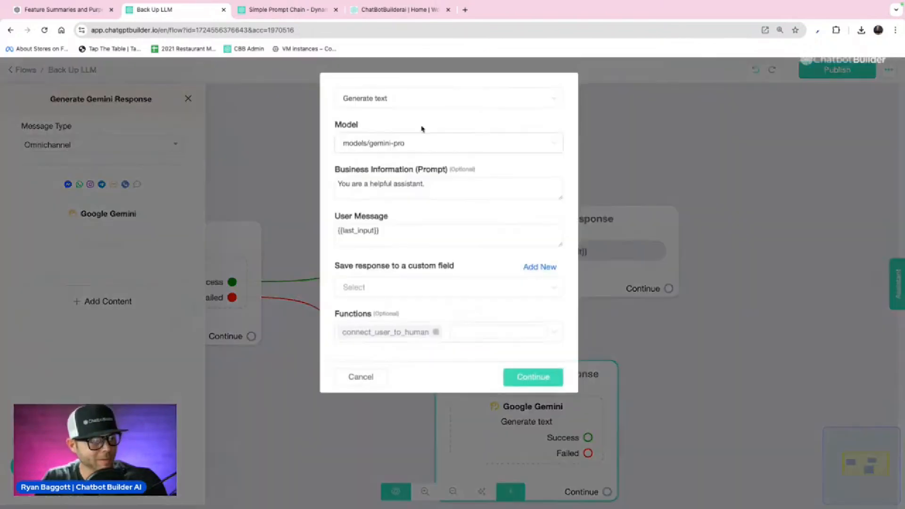
pyautogui.click(381, 150)
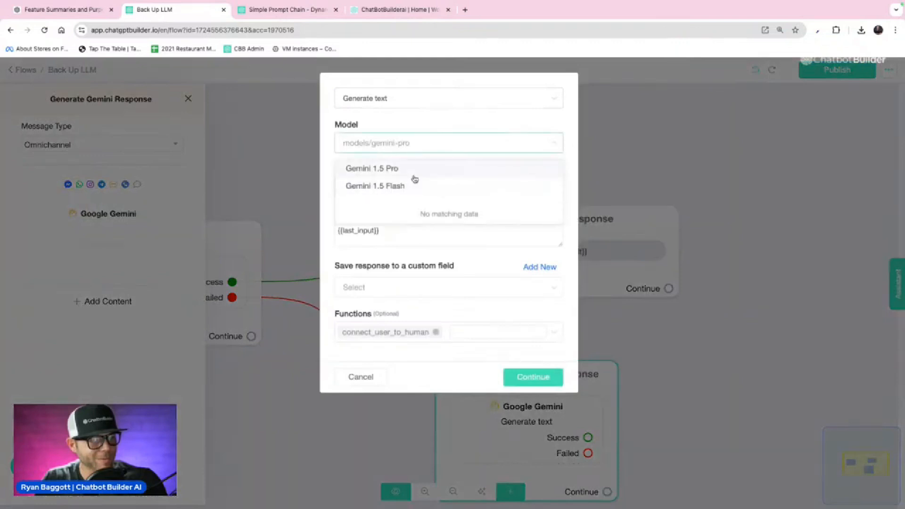
pyautogui.click(414, 185)
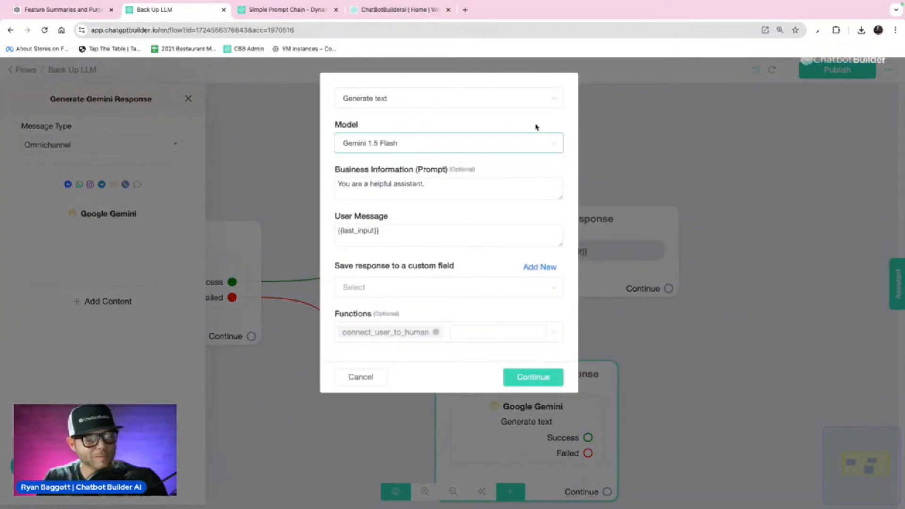
# - Switch the Gemini action to Generate text - Advanced, with Remember Conversation set to No and Gemini 1.5 Flash as the model
pyautogui.click(517, 103)
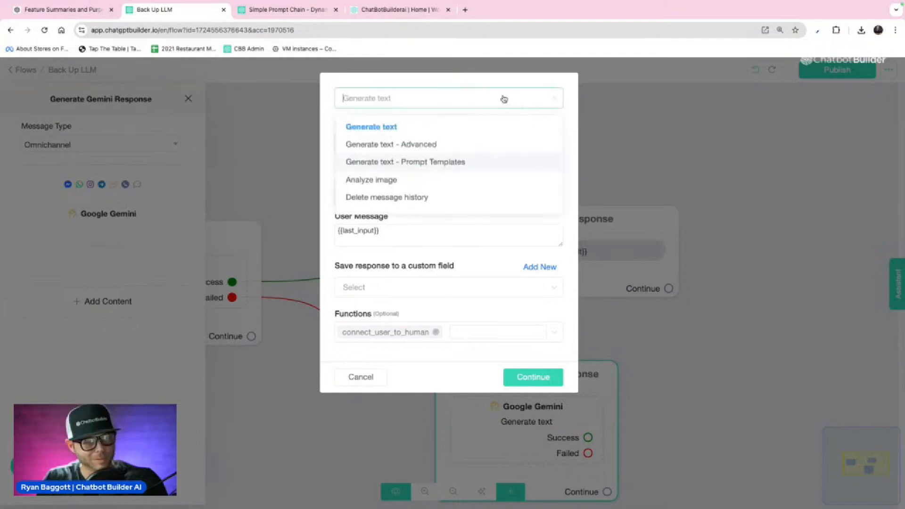
pyautogui.click(415, 145)
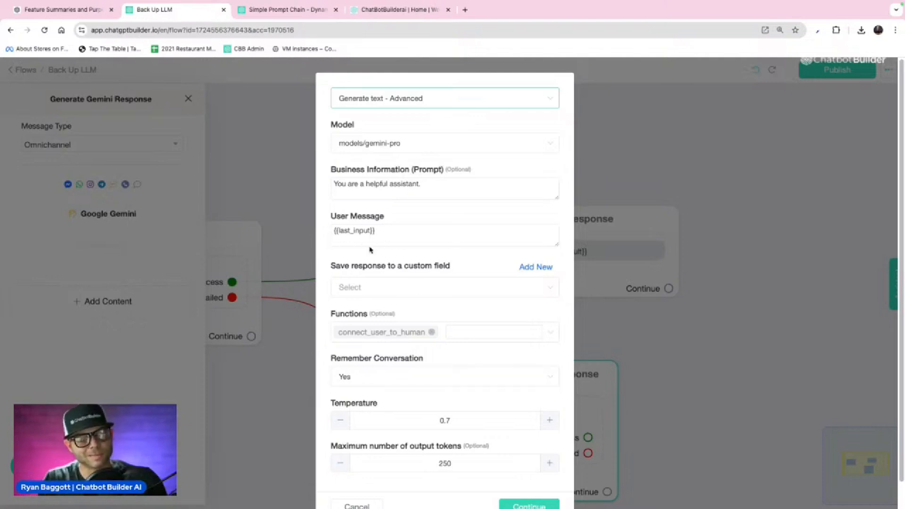
pyautogui.click(540, 385)
pyautogui.click(429, 424)
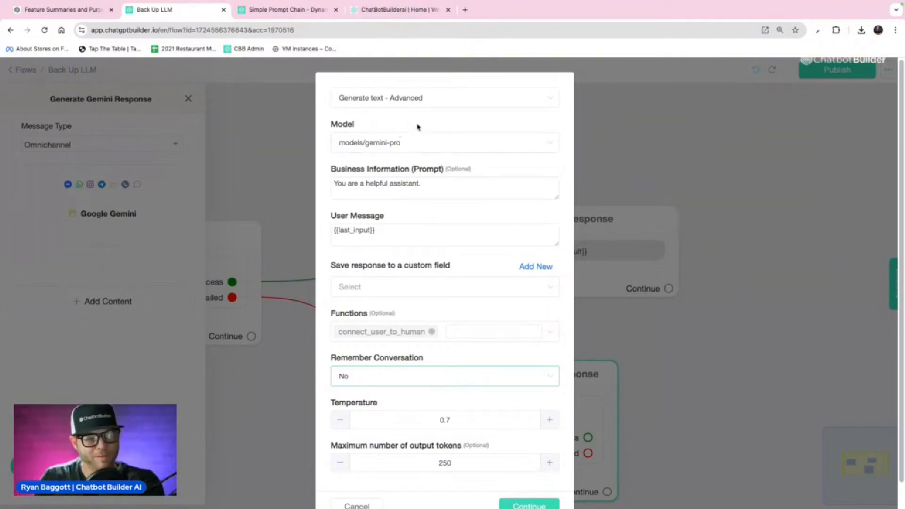
pyautogui.click(398, 145)
pyautogui.click(407, 181)
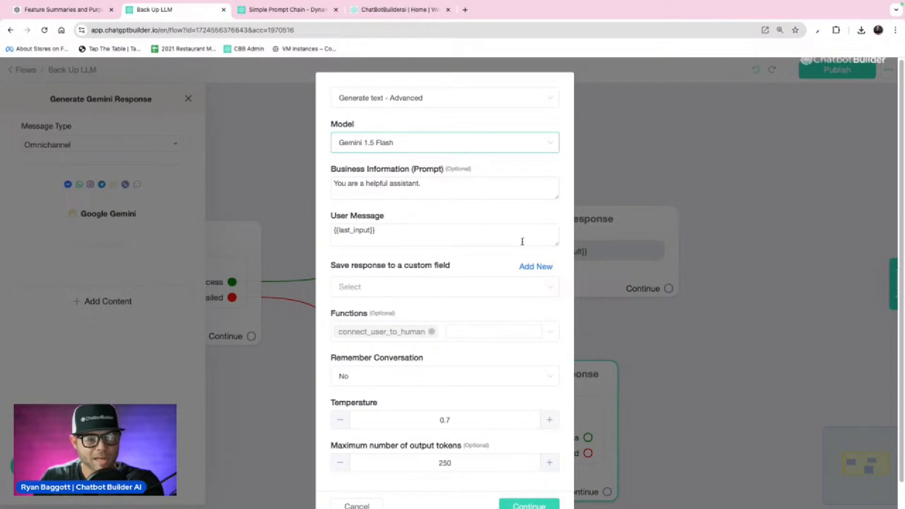
# - Create a custom field named Gemini Response for storing the Gemini action's response and save the action
pyautogui.scroll(-1, 421, 257)
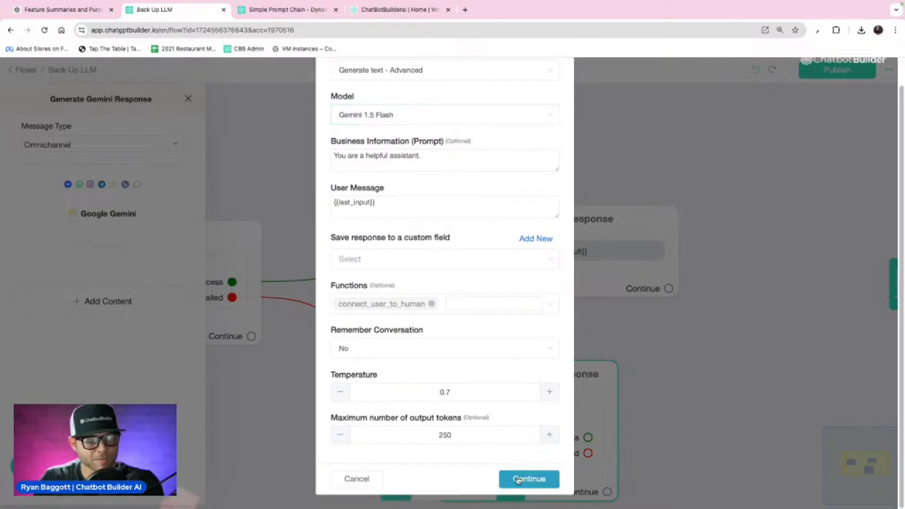
pyautogui.click(538, 239)
pyautogui.click(377, 137)
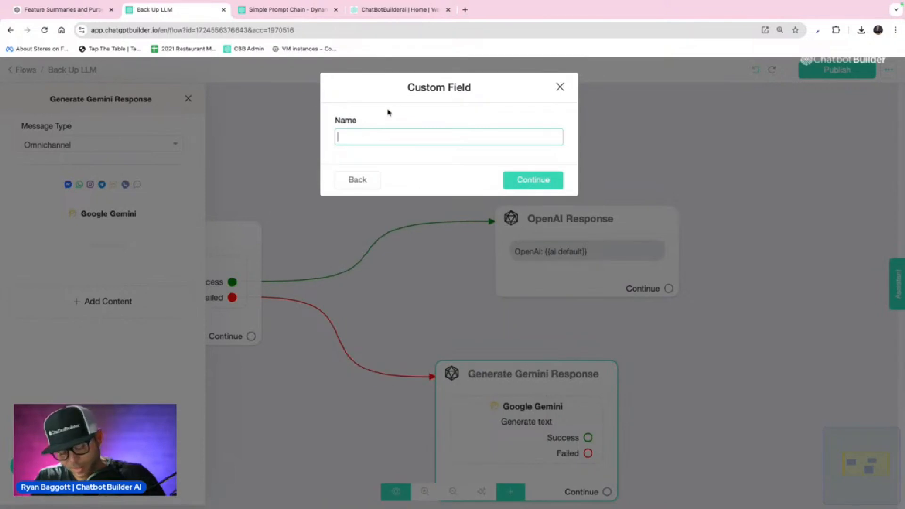
pyautogui.write('Google Respos')
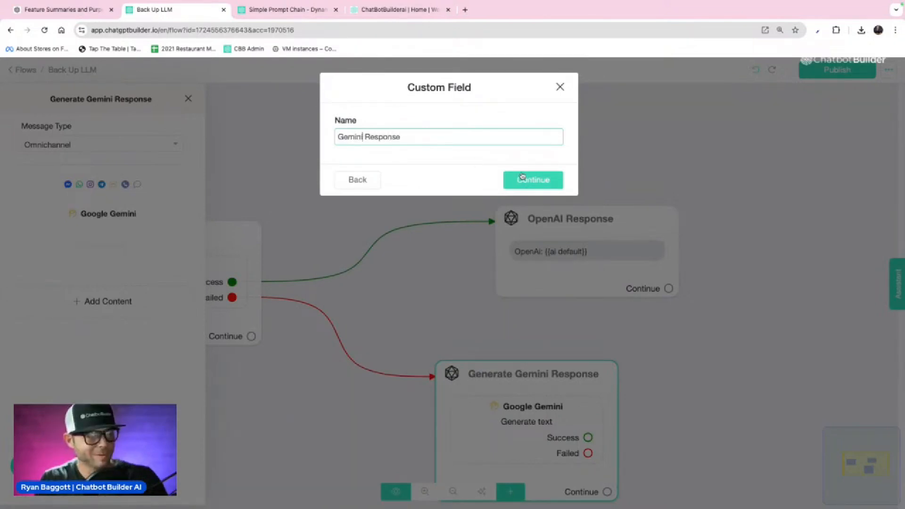
pyautogui.click(523, 179)
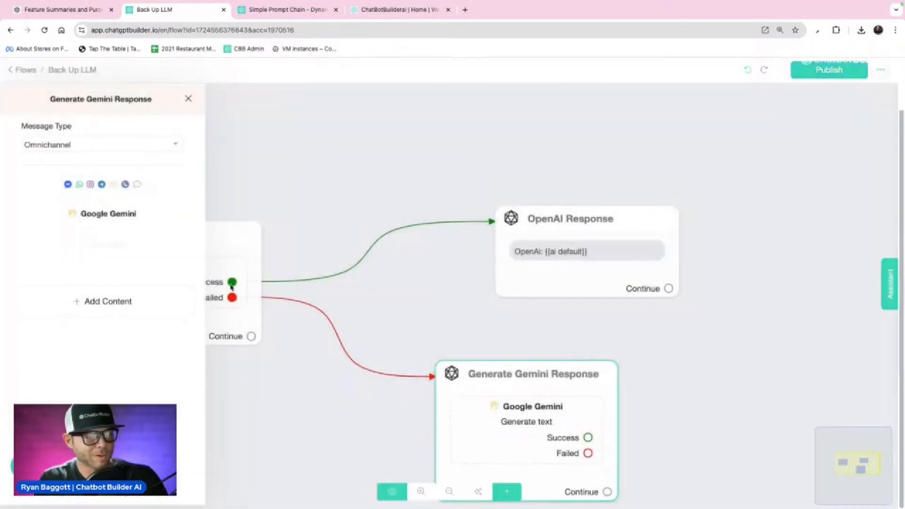
# - Copy the User Message text from the OpenAI action in the OpenAI Generate block
pyautogui.click(303, 168)
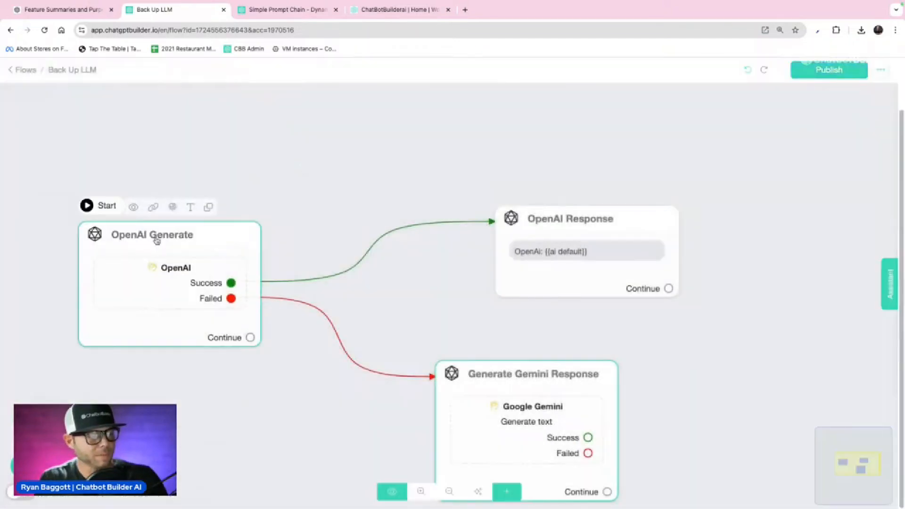
pyautogui.click(157, 241)
pyautogui.click(111, 212)
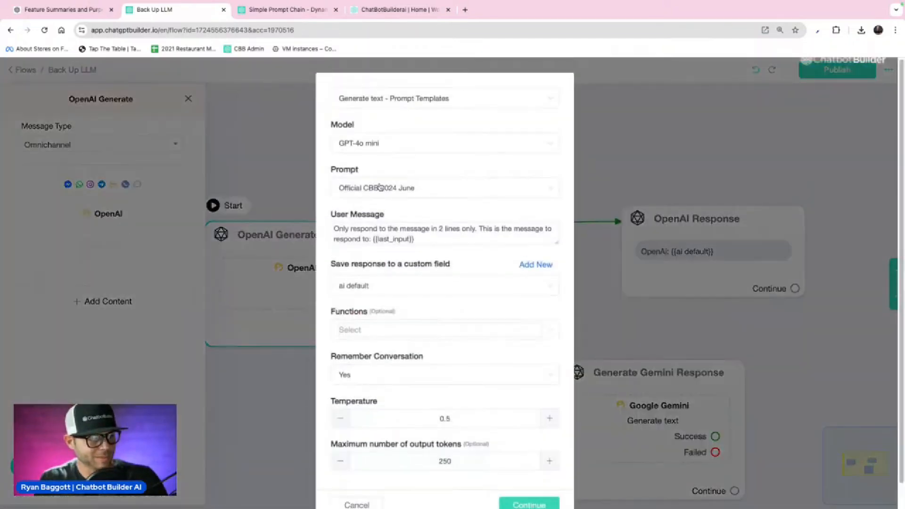
pyautogui.click(422, 235)
pyautogui.hotkey('ctrl', 'a')
pyautogui.hotkey('ctrl', 'c')
pyautogui.click(632, 186)
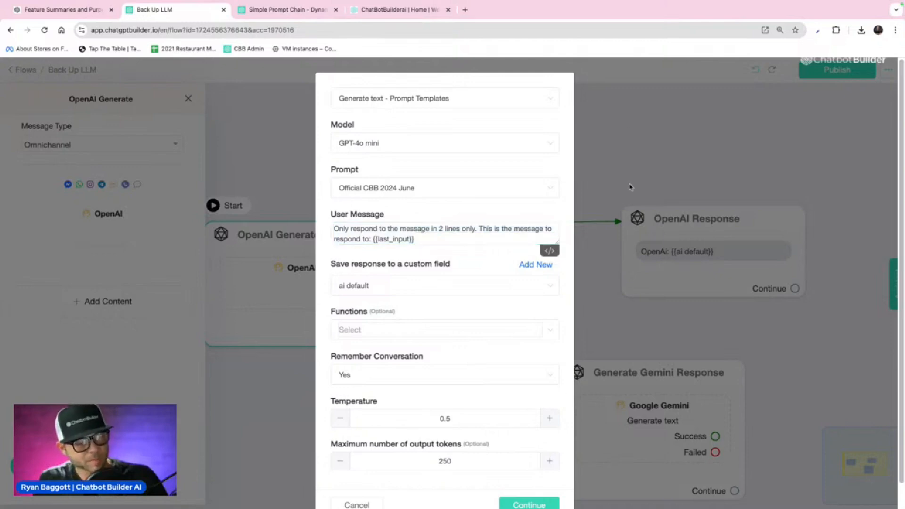
# - Replace the Gemini action's Business Information prompt with the copied two-line response instruction
pyautogui.click(624, 400)
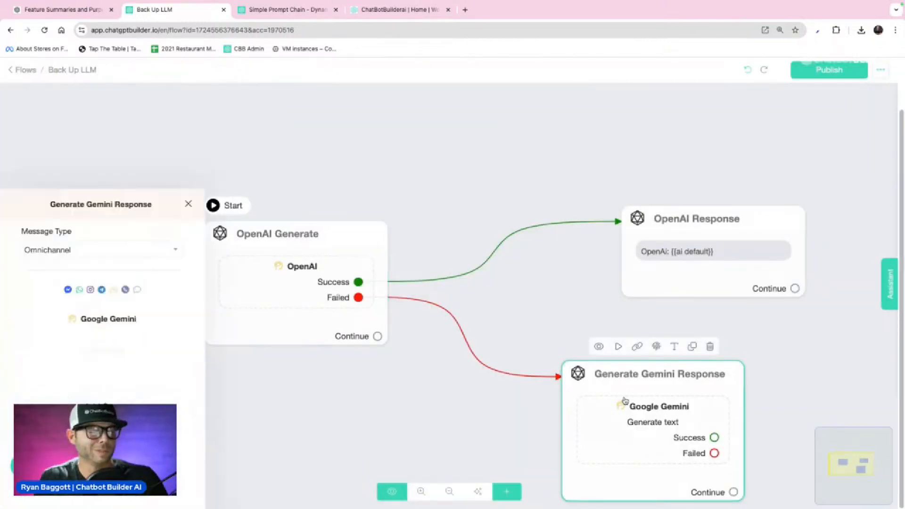
pyautogui.click(156, 220)
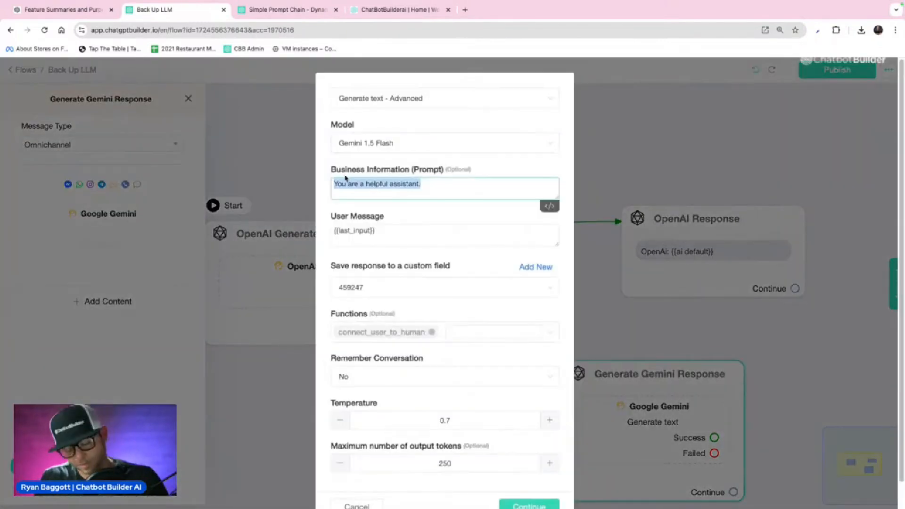
pyautogui.hotkey('ctrl', 'v')
pyautogui.press('Tab')
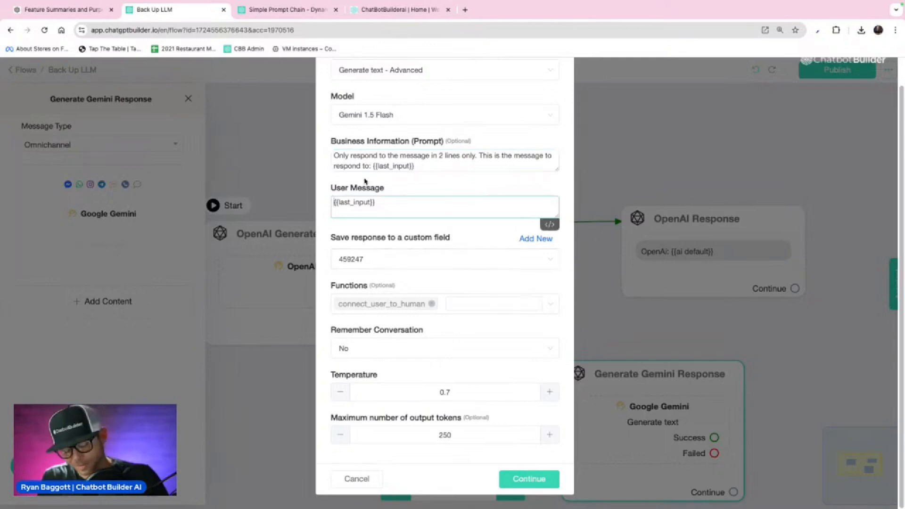
# - Set the Gemini action's User Message to "Reply to this message: {{last_input}}" and save the action
pyautogui.hotkey('ctrl', 'a')
pyautogui.write('Reply to this message: {{last_input}}')
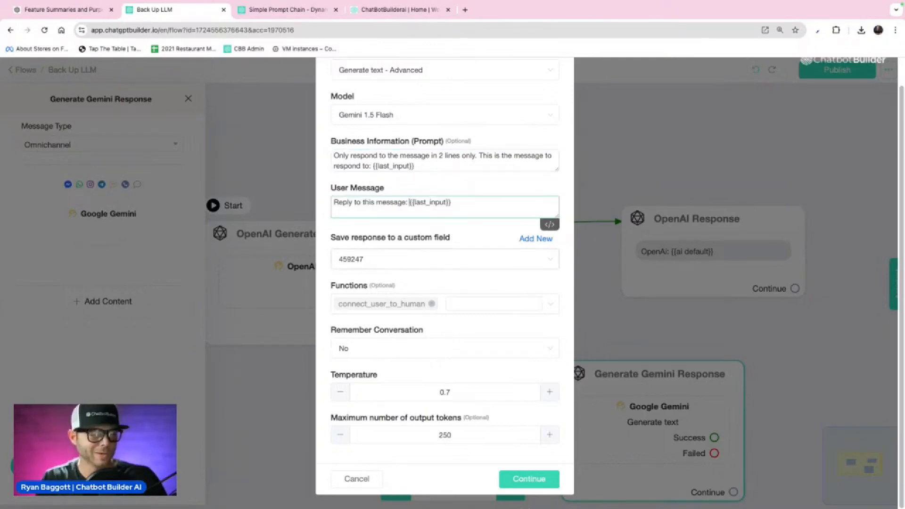
pyautogui.click(519, 480)
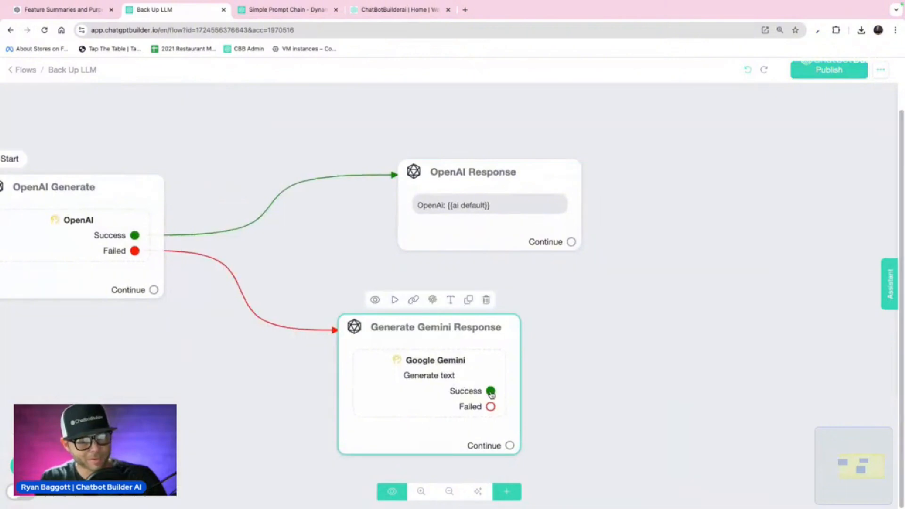
# - Branch the Gemini action's Success outcome to a new Send Message block and rename it Gemini Reply
pyautogui.moveTo(491, 391); pyautogui.dragTo(573, 320)
pyautogui.click(76, 100)
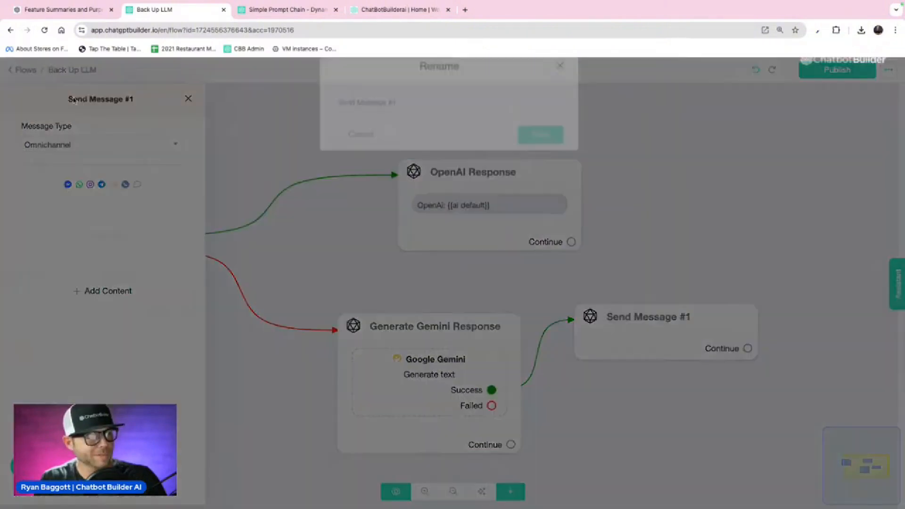
pyautogui.hotkey('ctrl', 'a')
pyautogui.write('Gemin')
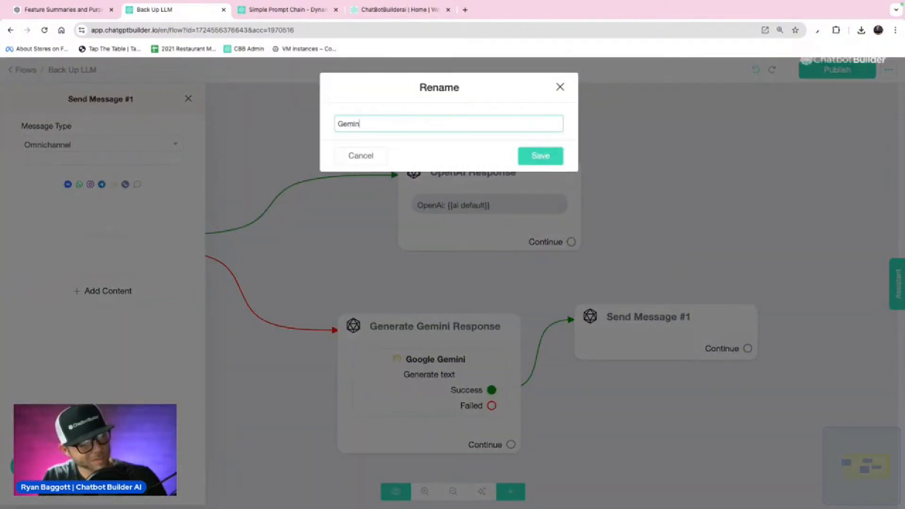
pyautogui.write('i Reply')
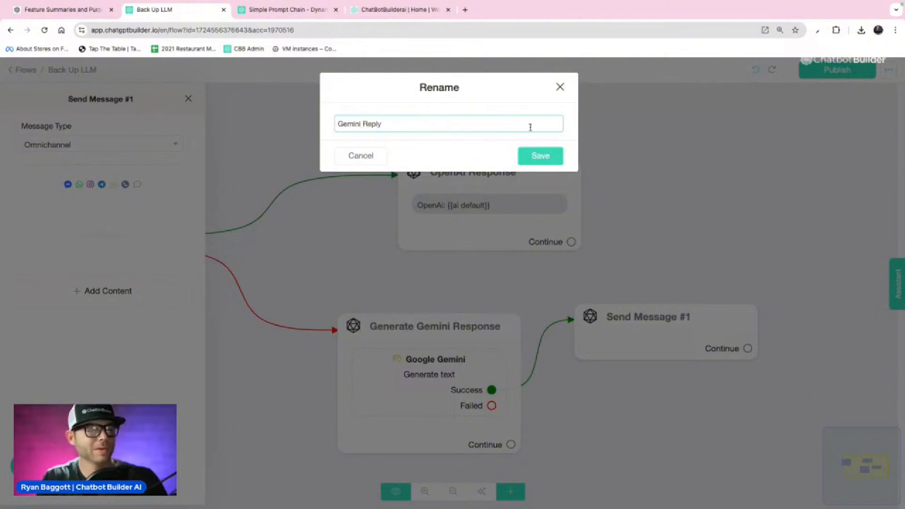
pyautogui.click(546, 155)
# - Add a text message containing the {{Gemini Response}} field to the Gemini Reply block
pyautogui.click(129, 306)
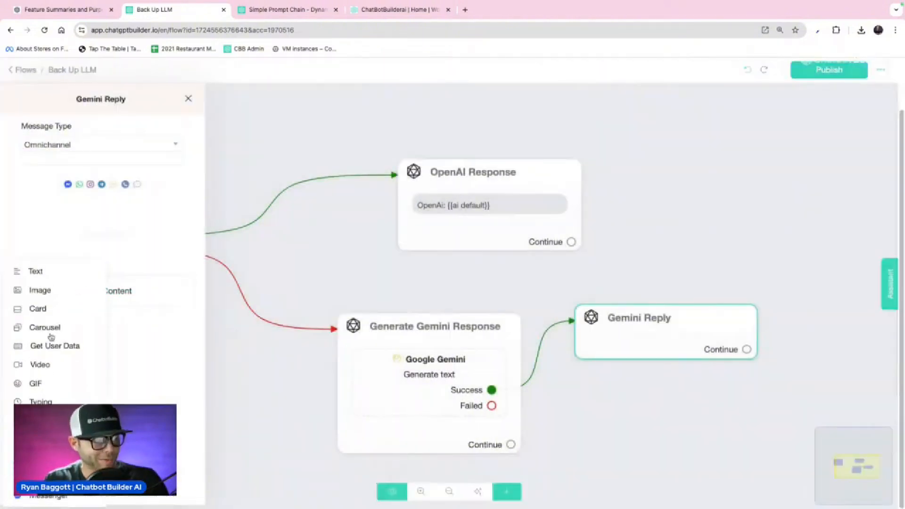
pyautogui.click(37, 273)
pyautogui.write('{gem')
pyautogui.click(75, 276)
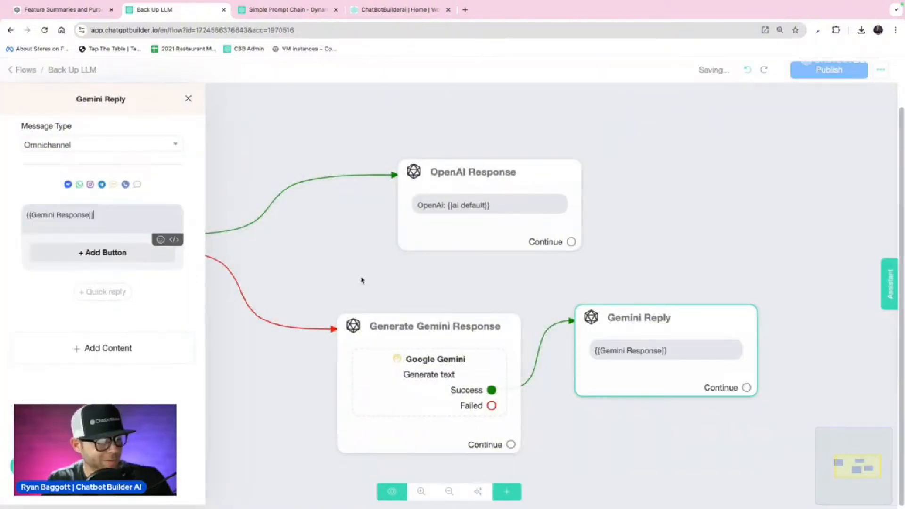
# - Reload the flow page and check which custom field the Google Gemini action saves its response to
pyautogui.click(101, 216)
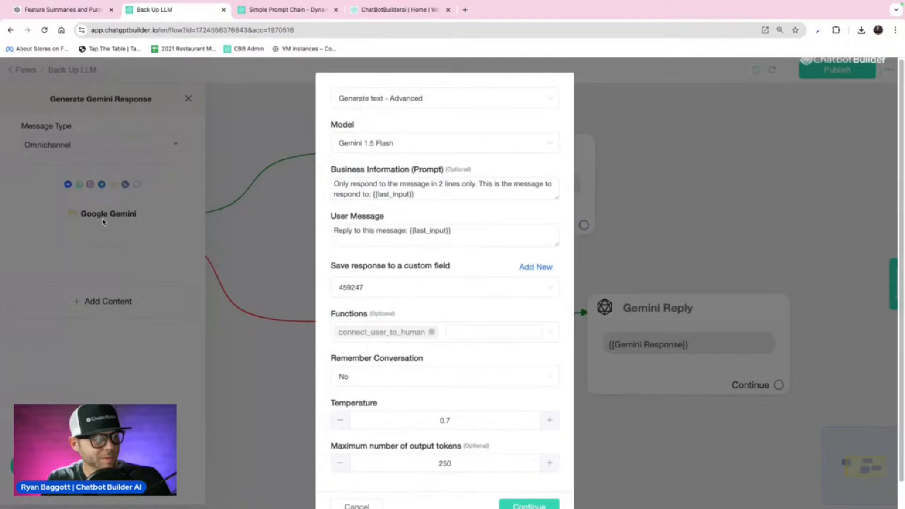
pyautogui.click(432, 292)
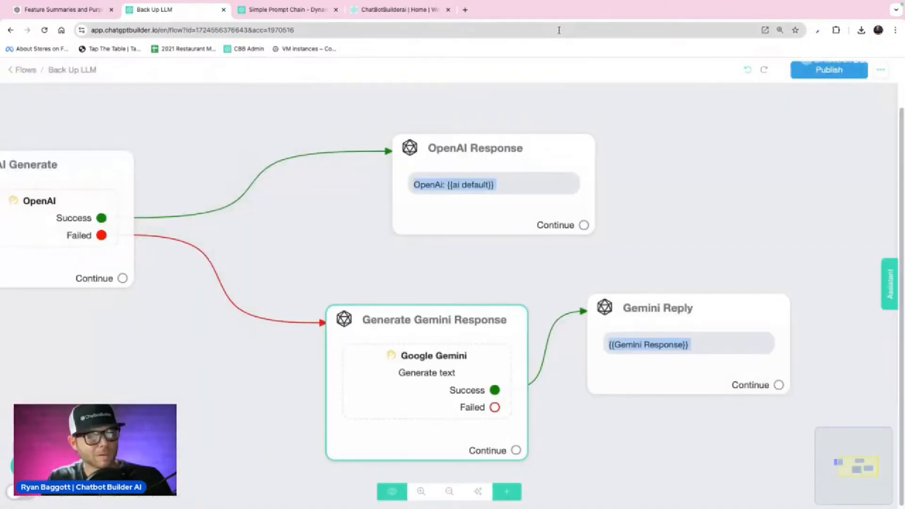
pyautogui.click(555, 30)
pyautogui.press('Return')
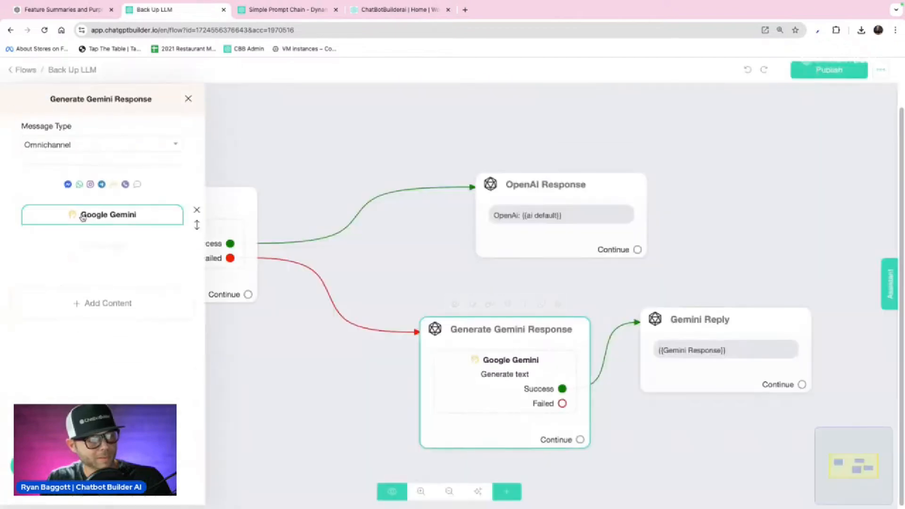
pyautogui.click(82, 216)
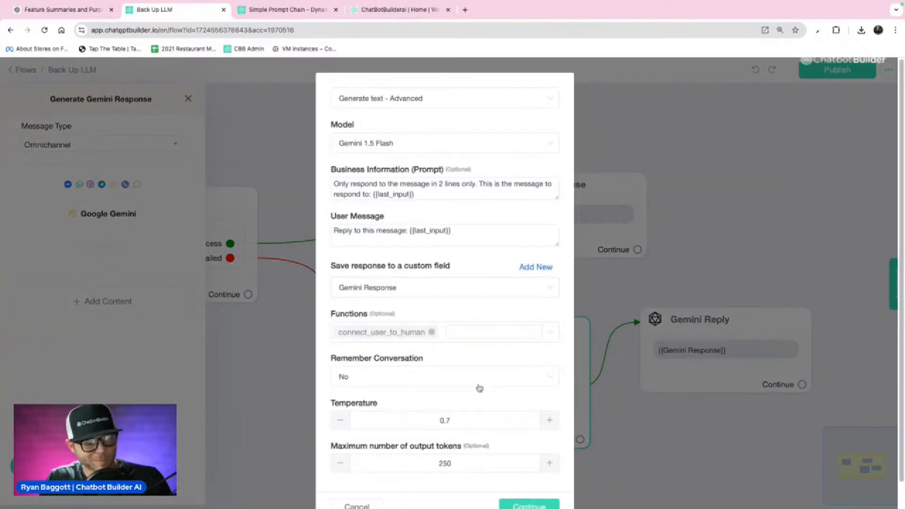
pyautogui.click(519, 505)
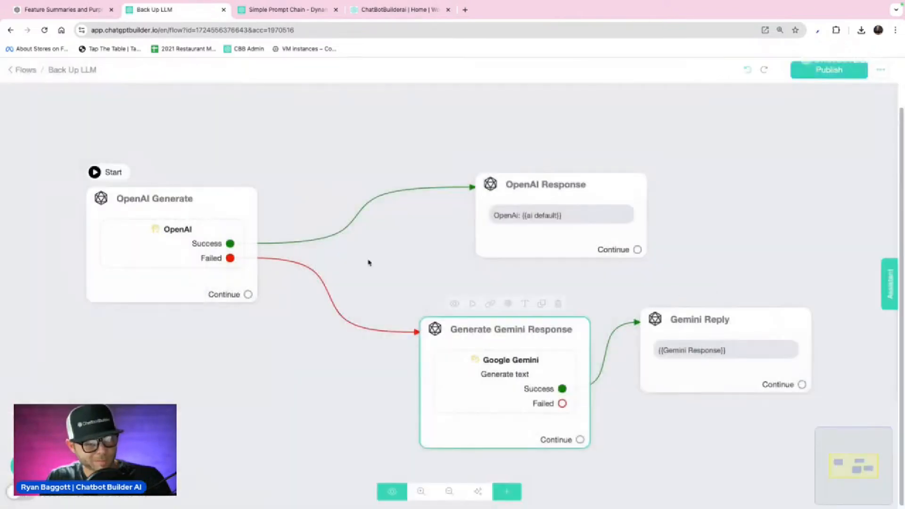
# - Rearrange the canvas by moving the OpenAI Generate block lower and the OpenAI Response block slightly higher
pyautogui.moveTo(156, 250); pyautogui.dragTo(194, 291)
pyautogui.moveTo(504, 228); pyautogui.dragTo(495, 209)
pyautogui.click(209, 260)
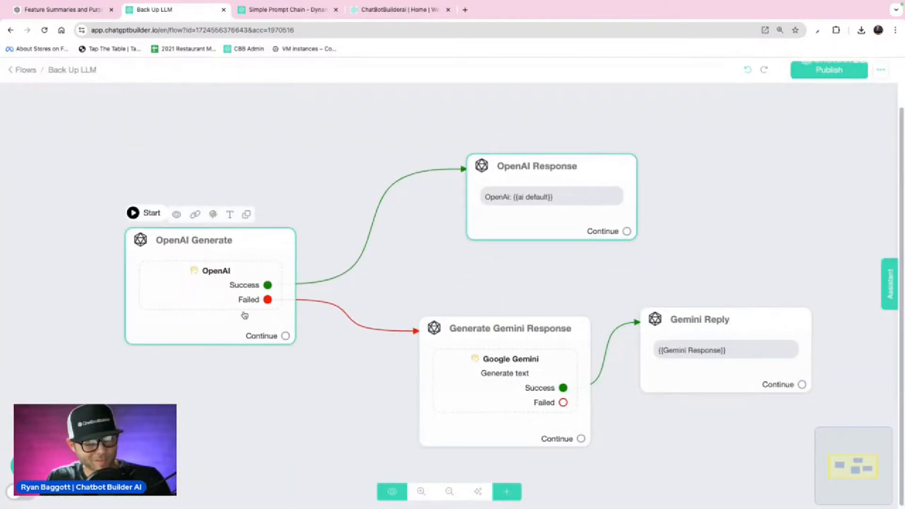
pyautogui.click(530, 222)
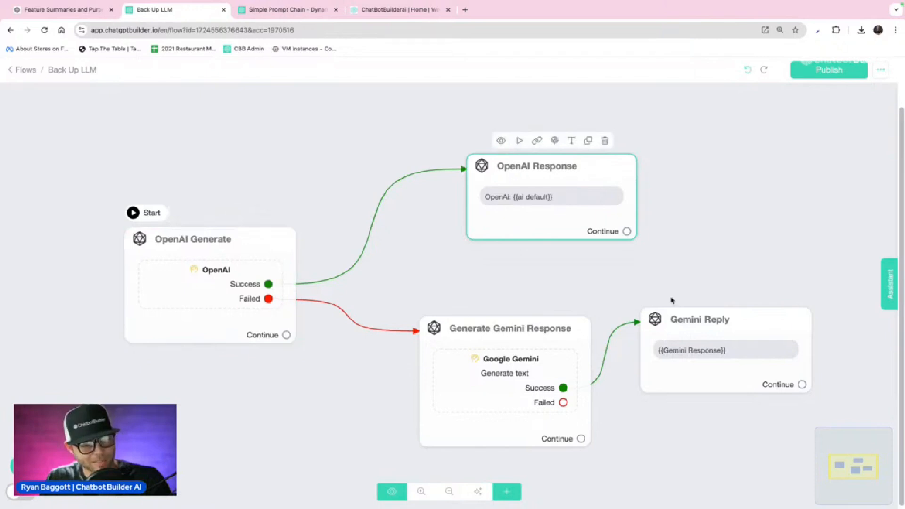
pyautogui.click(672, 336)
pyautogui.click(441, 362)
pyautogui.click(681, 362)
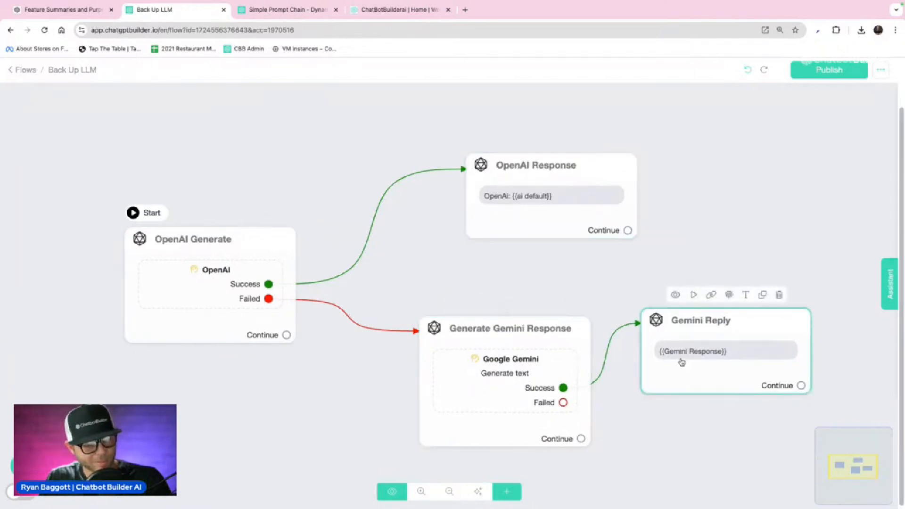
# - Prefix the {{Gemini Response}} text in the Gemini Reply block with "Gemini" and shift the OpenAI Generate block slightly down and right
pyautogui.doubleClick(681, 362)
pyautogui.click(41, 215)
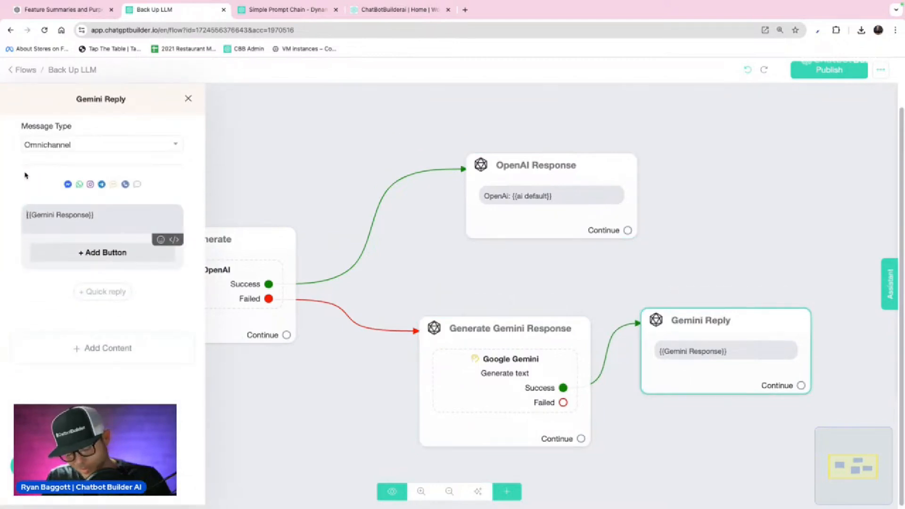
pyautogui.write('Gemini')
pyautogui.click(245, 182)
pyautogui.moveTo(229, 277); pyautogui.dragTo(246, 292)
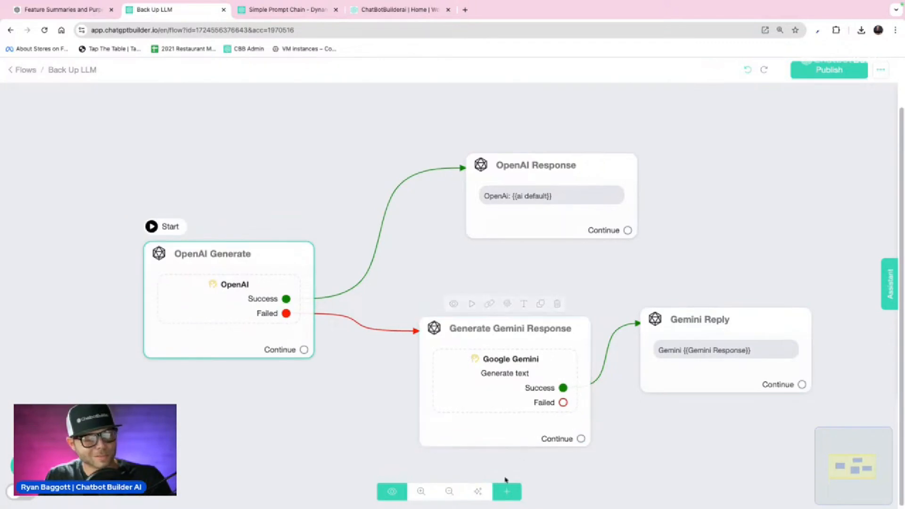
# - Add a Send Message block before the OpenAI Generate block and rename it "Ask a question"
pyautogui.click(509, 491)
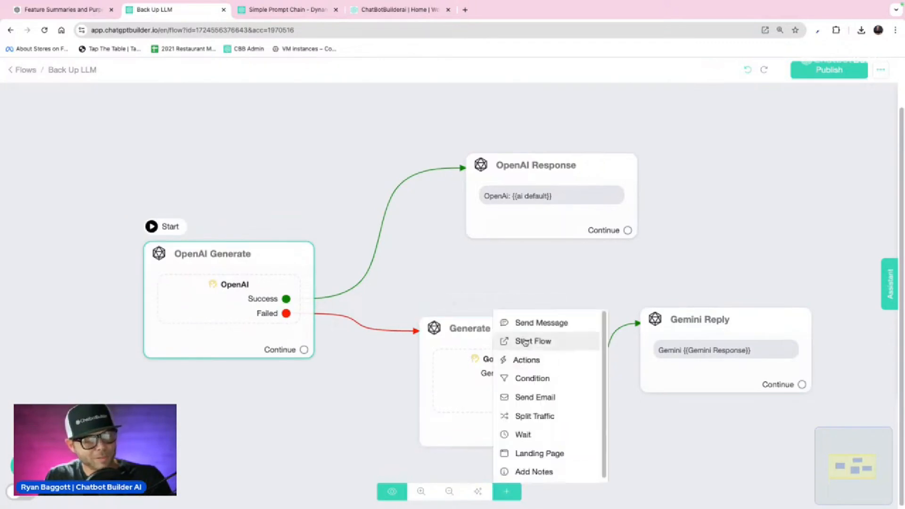
pyautogui.click(525, 325)
pyautogui.moveTo(616, 344); pyautogui.dragTo(111, 194)
pyautogui.moveTo(220, 182); pyautogui.dragTo(108, 266)
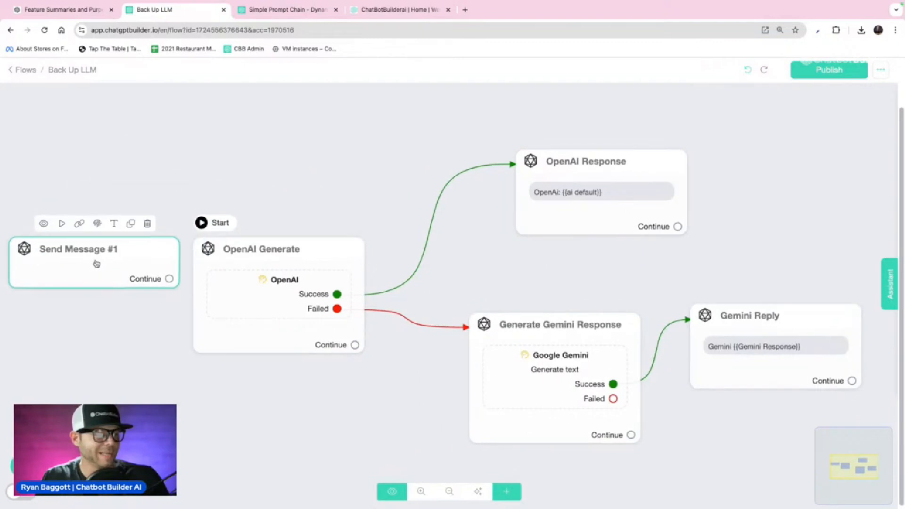
pyautogui.click(115, 227)
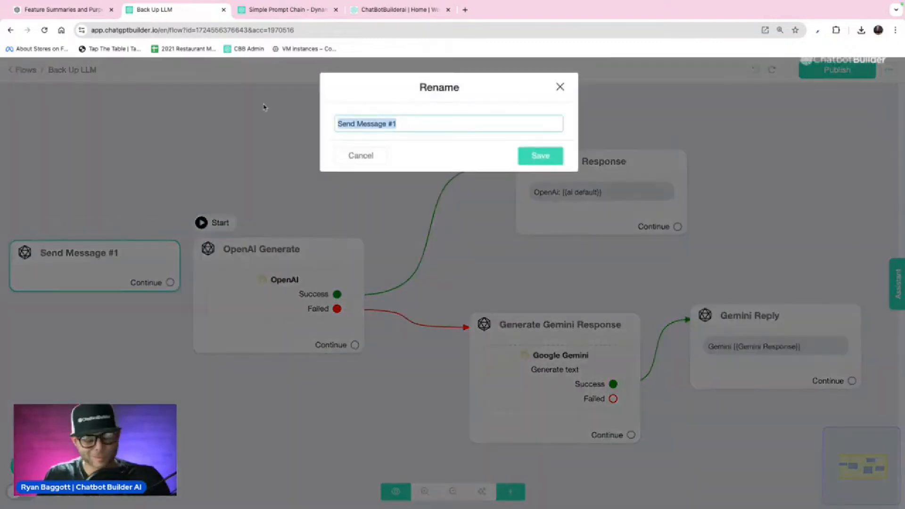
pyautogui.write('Ask a question')
pyautogui.click(526, 161)
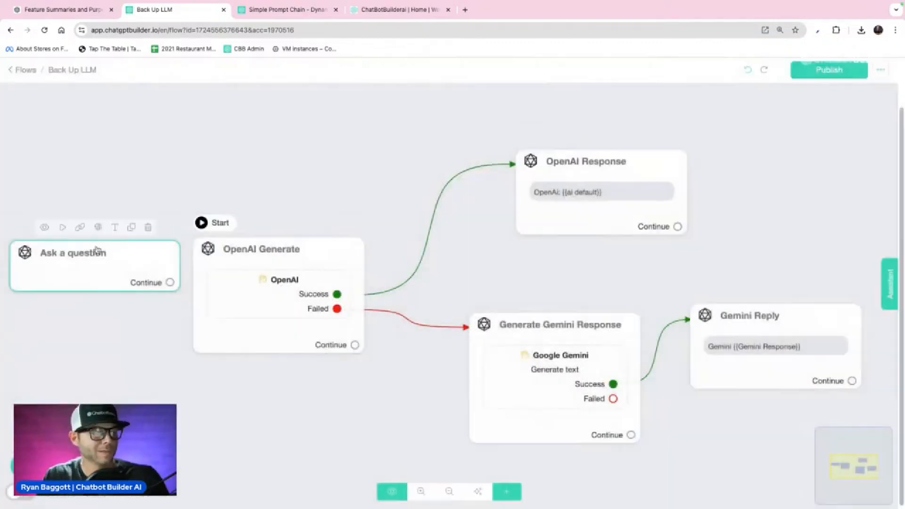
# - Make Ask a question the flow's starting step and place it with more space before the OpenAI Generate block
pyautogui.click(66, 227)
pyautogui.moveTo(72, 165); pyautogui.dragTo(262, 156)
pyautogui.moveTo(259, 278); pyautogui.dragTo(192, 253)
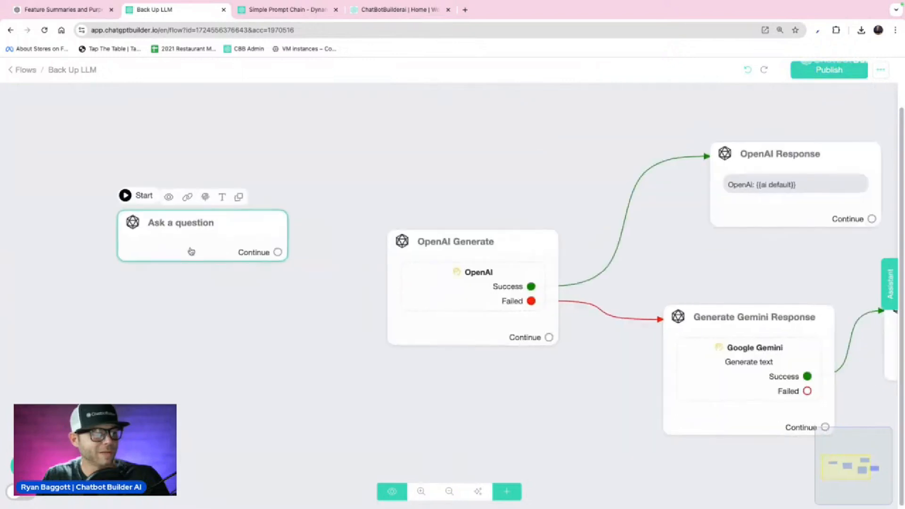
# - Add a Get User Data element to the Ask a question block with the message "Please ask a question, or send a prompt."
pyautogui.click(226, 251)
pyautogui.click(106, 290)
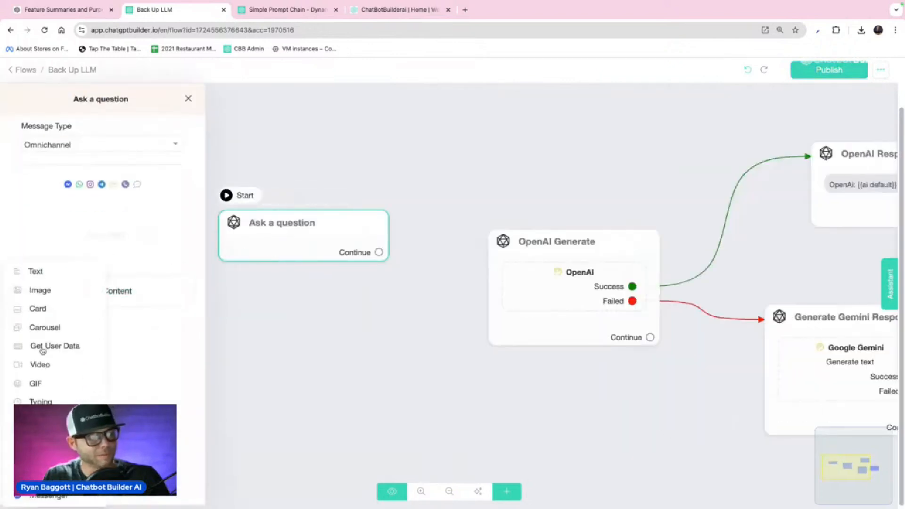
pyautogui.click(42, 347)
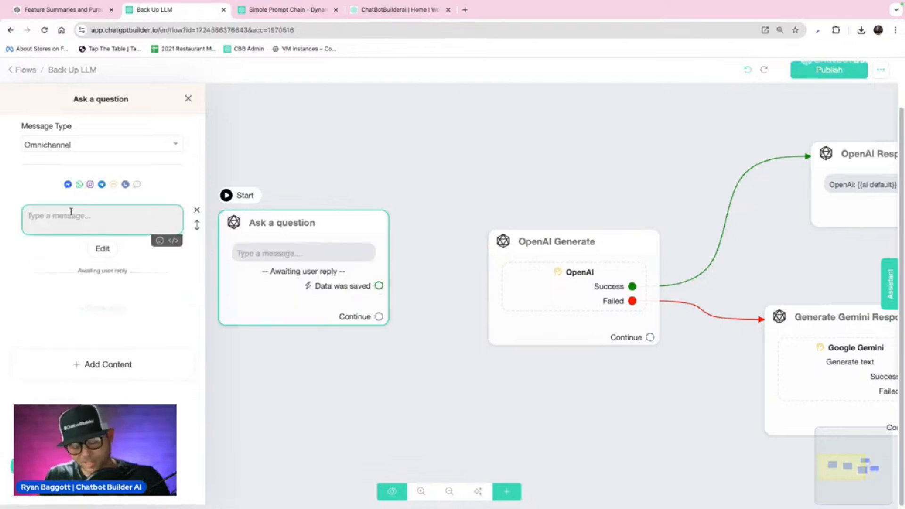
pyautogui.write('Please ask')
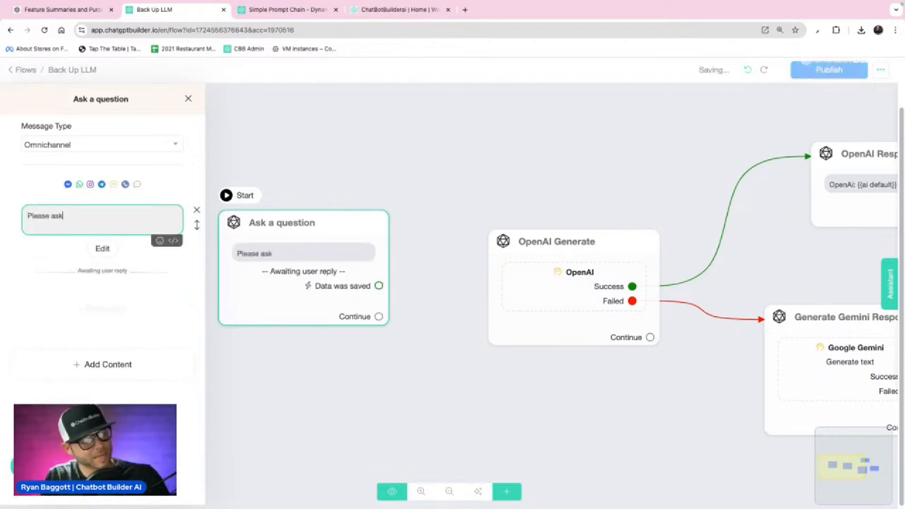
pyautogui.write(' a question')
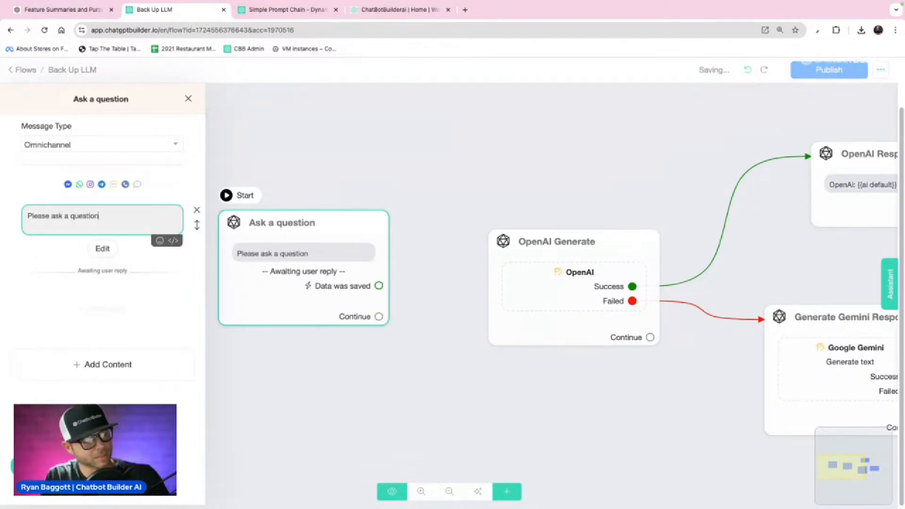
pyautogui.write(', or send a p')
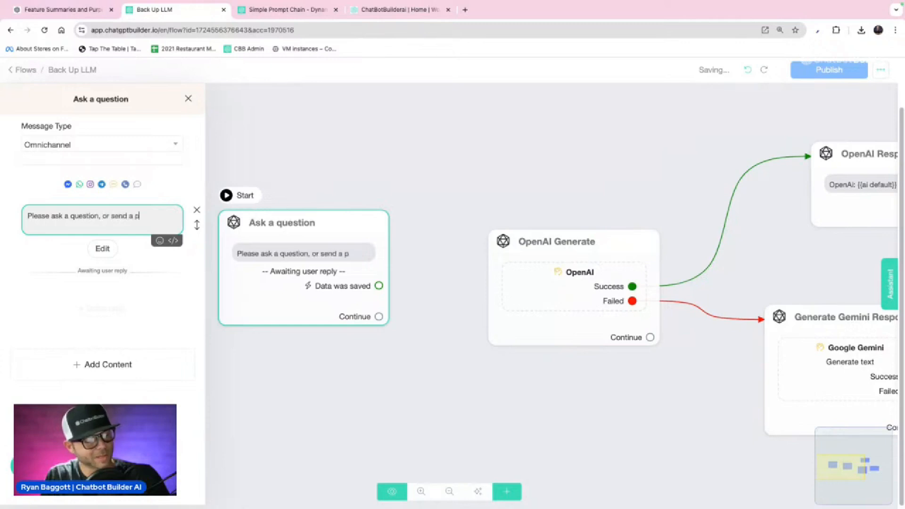
pyautogui.write('rompt.')
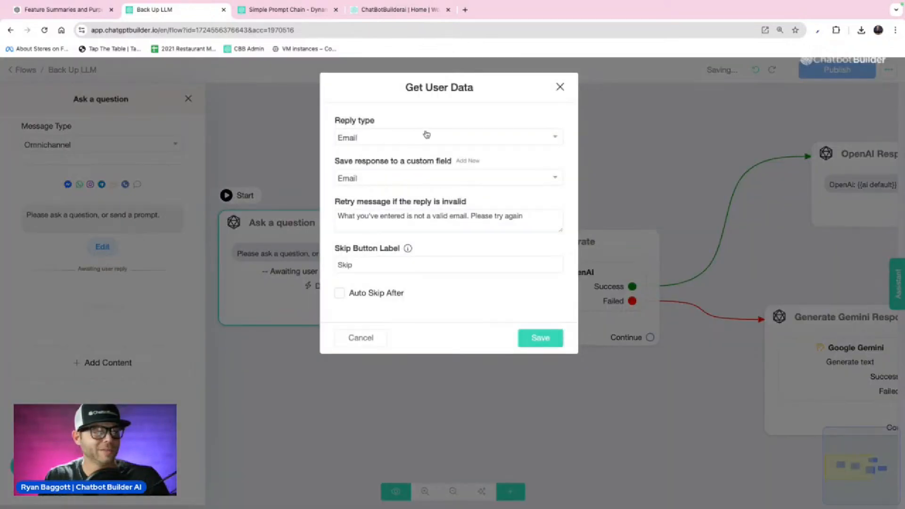
# - Configure Get User Data with reply type Text, an empty skip button label, and the response saved to the Welcome Prompt field
pyautogui.click(434, 134)
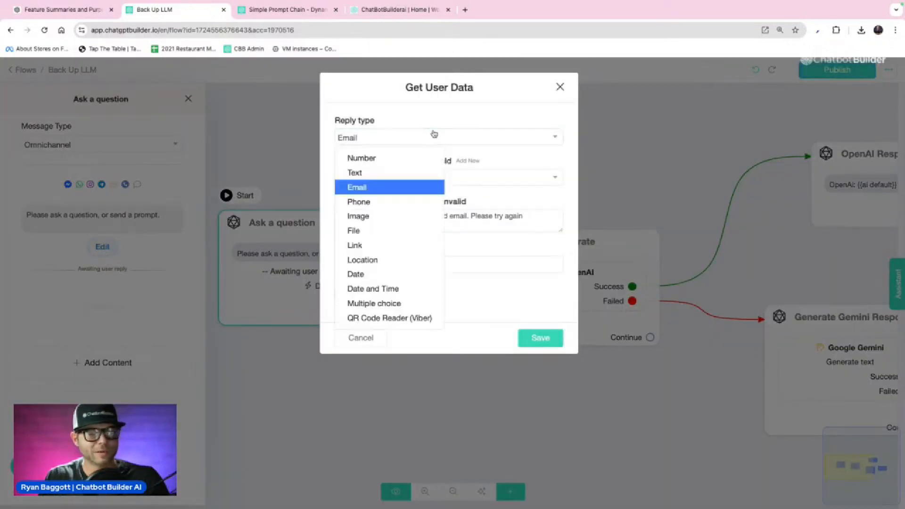
pyautogui.click(358, 173)
pyautogui.moveTo(453, 217); pyautogui.dragTo(295, 223)
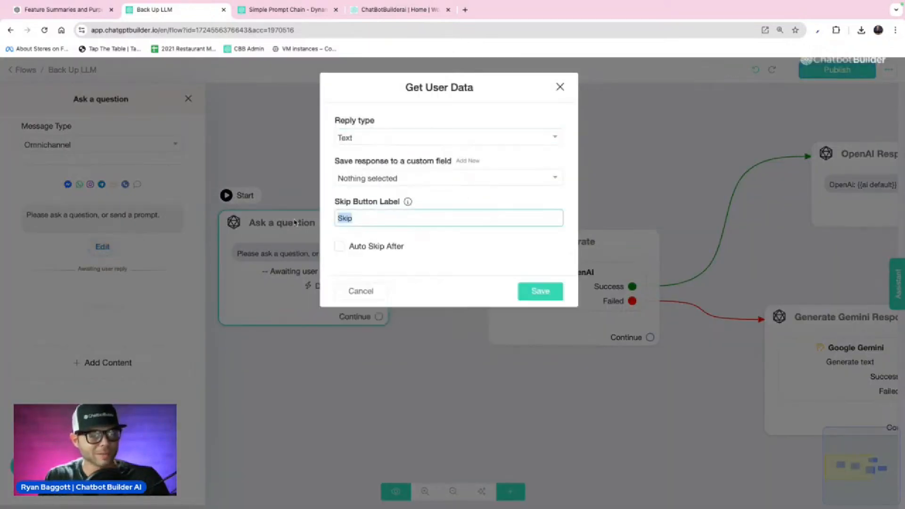
pyautogui.press('BackSpace')
pyautogui.click(448, 182)
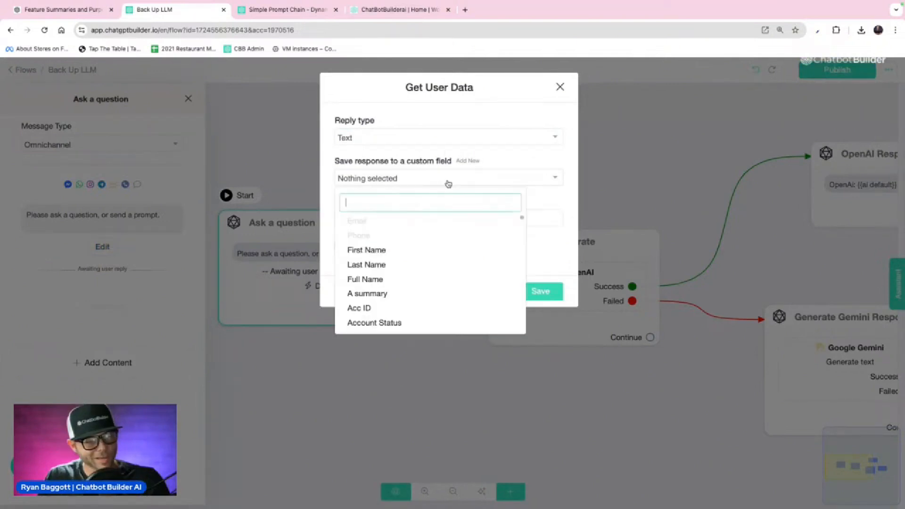
pyautogui.write('pr')
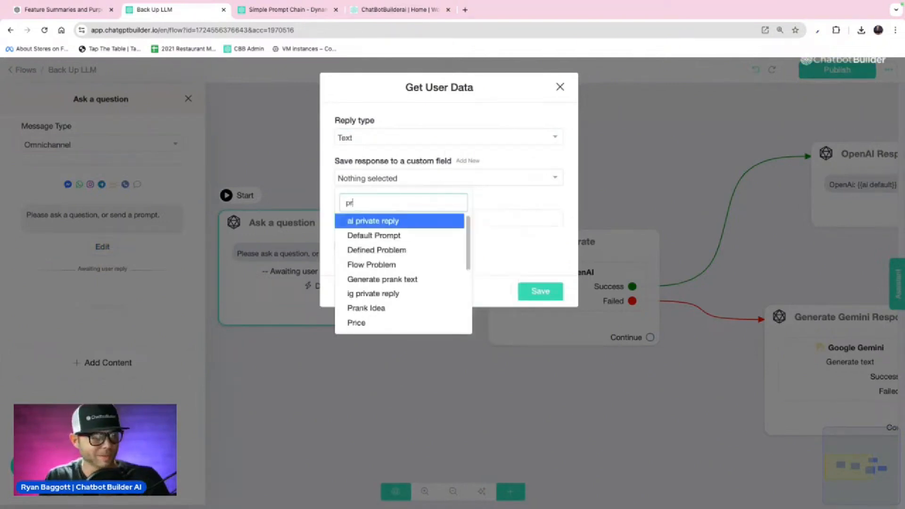
pyautogui.write('omp')
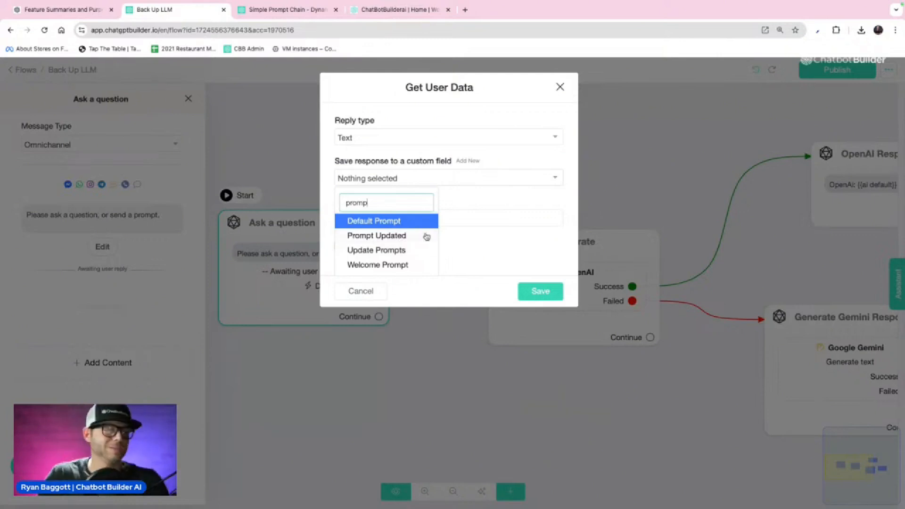
pyautogui.click(397, 265)
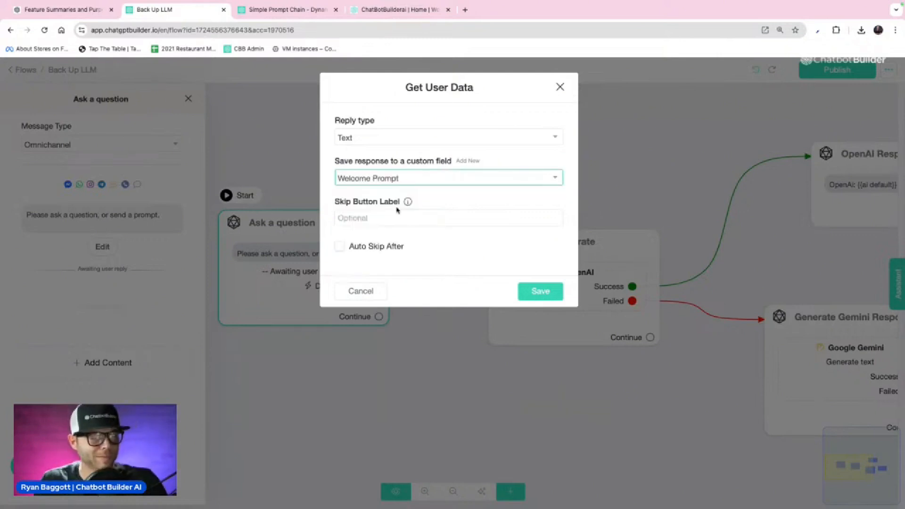
pyautogui.click(532, 295)
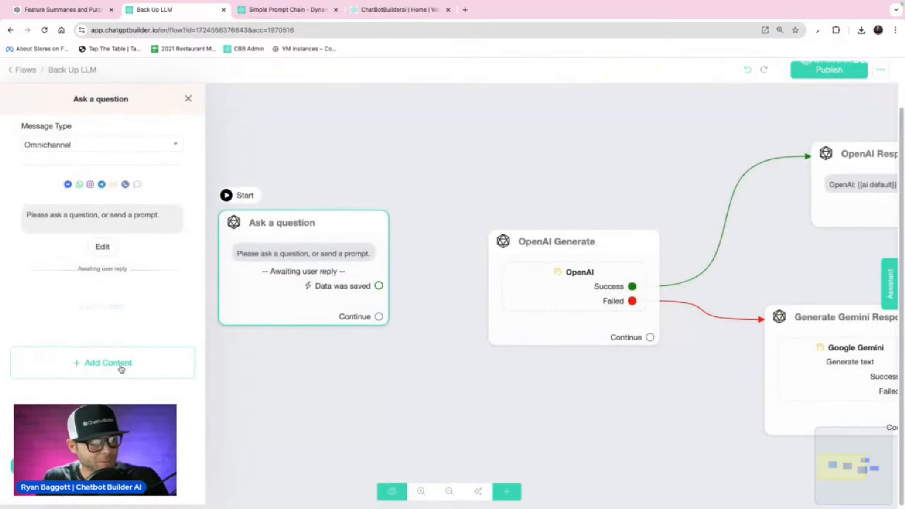
# - Check which custom field the Ask a question block's Get User Data element saves the reply to
pyautogui.click(121, 366)
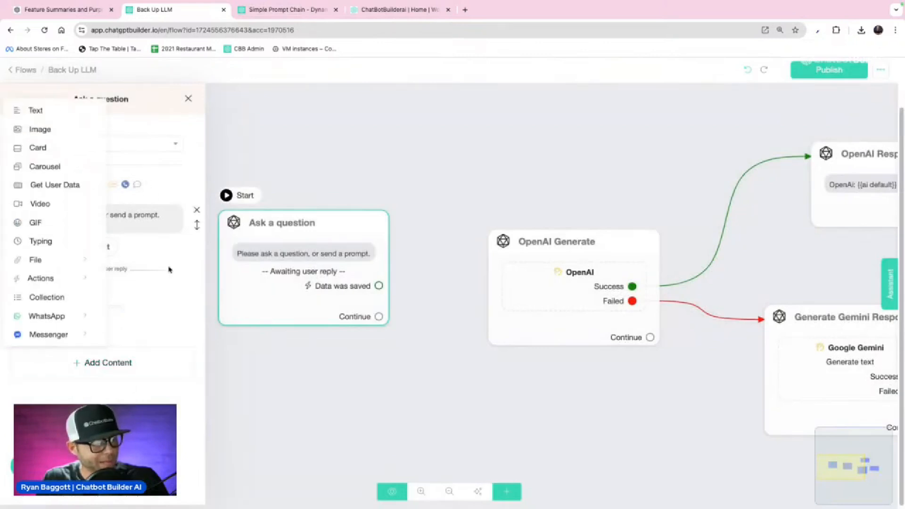
pyautogui.click(156, 275)
pyautogui.click(109, 247)
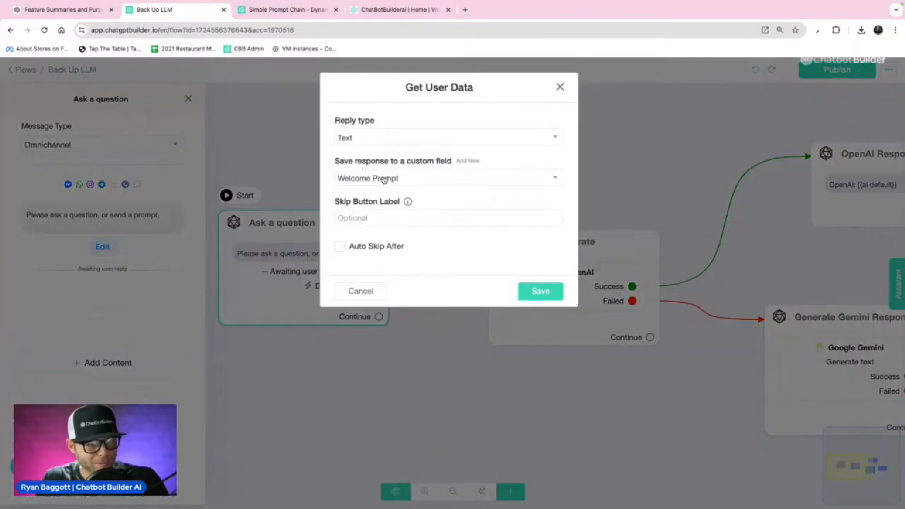
pyautogui.click(539, 292)
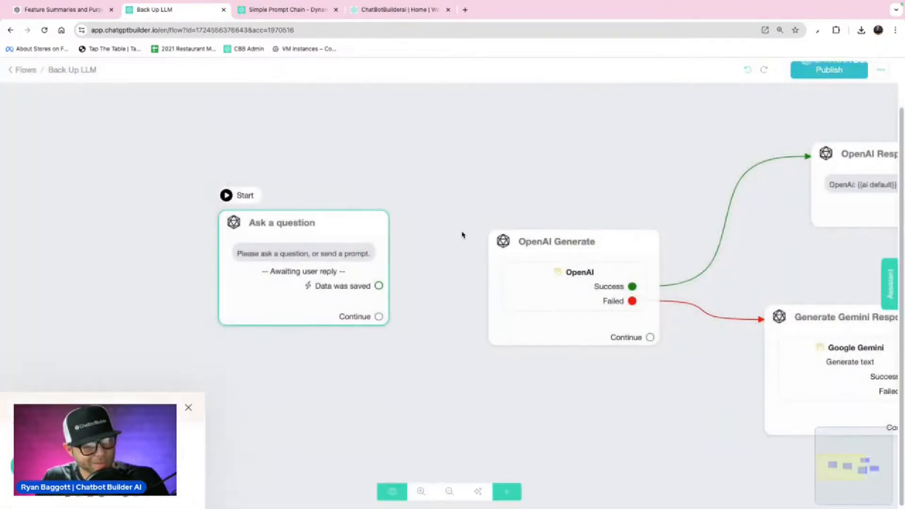
# - Connect the Ask a question block's Continue output to OpenAI Generate and auto-organize the flow's steps
pyautogui.moveTo(379, 316); pyautogui.dragTo(535, 270)
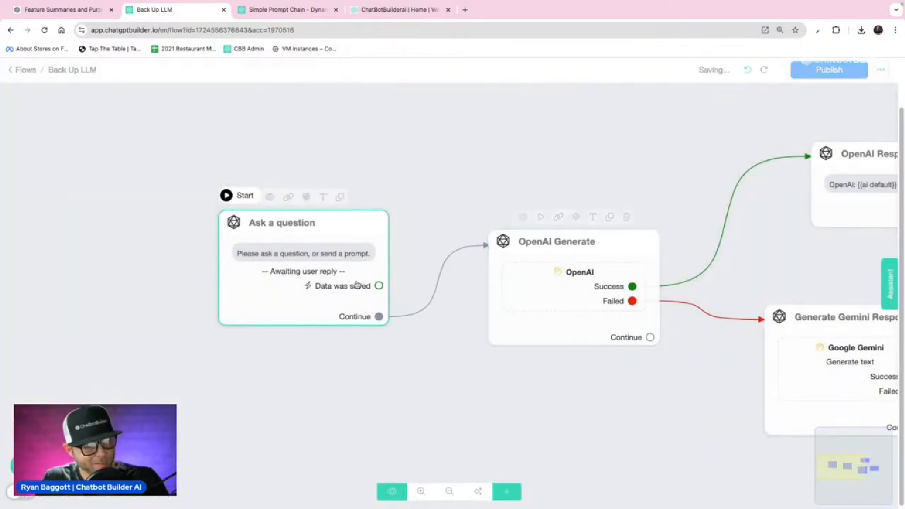
pyautogui.click(478, 491)
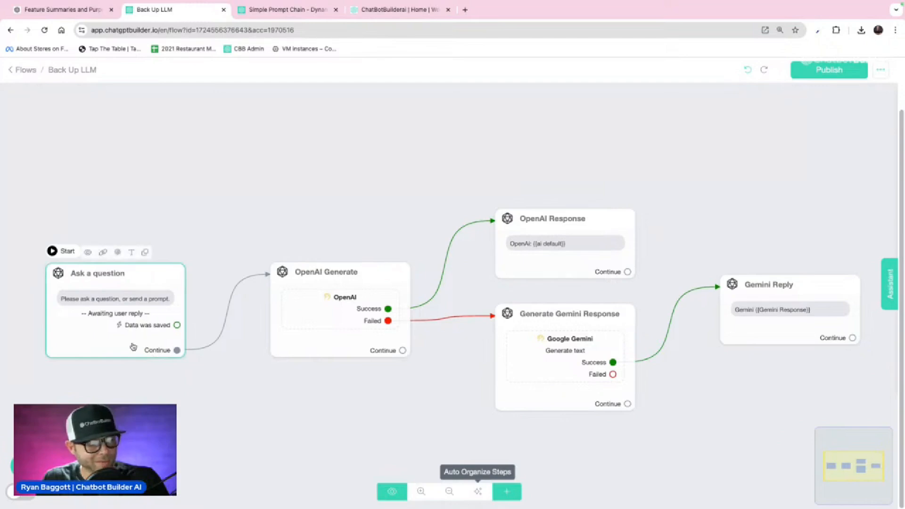
# - Review the flow from the Ask a question block through the OpenAI success and failure branches to Gemini Reply
pyautogui.scroll(5, 134, 347)
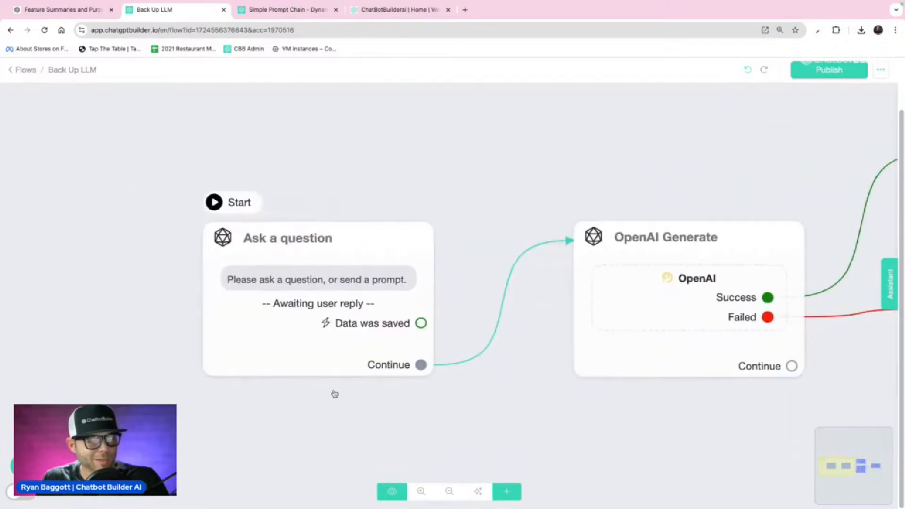
pyautogui.scroll(3, 334, 394)
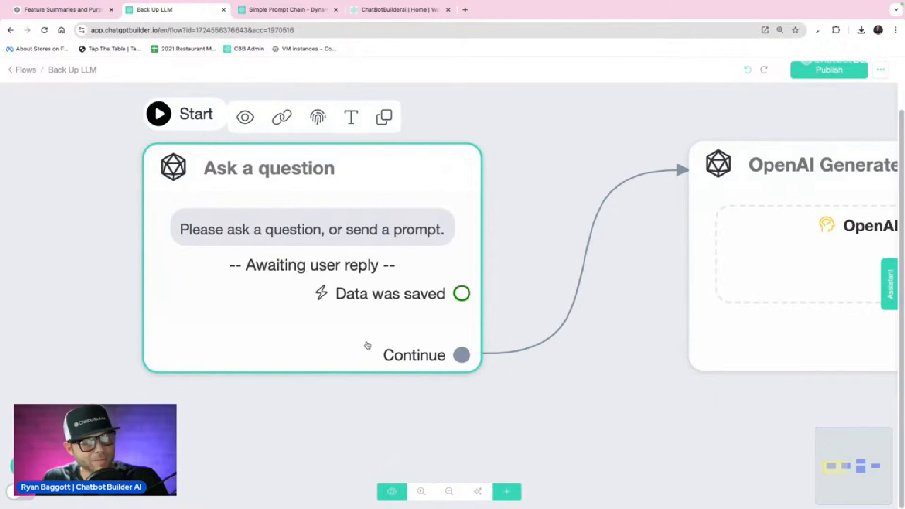
pyautogui.moveTo(546, 239); pyautogui.dragTo(520, 249)
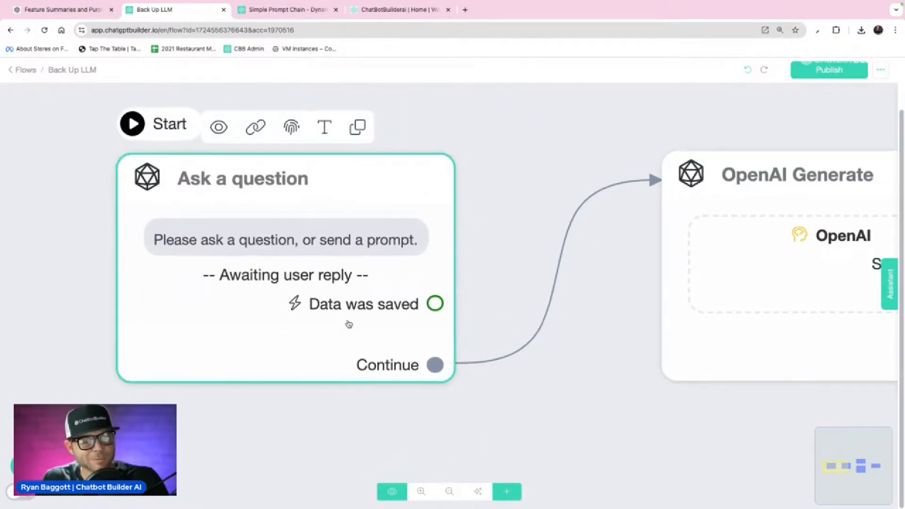
pyautogui.scroll(-3, 347, 323)
pyautogui.moveTo(509, 388); pyautogui.dragTo(402, 392)
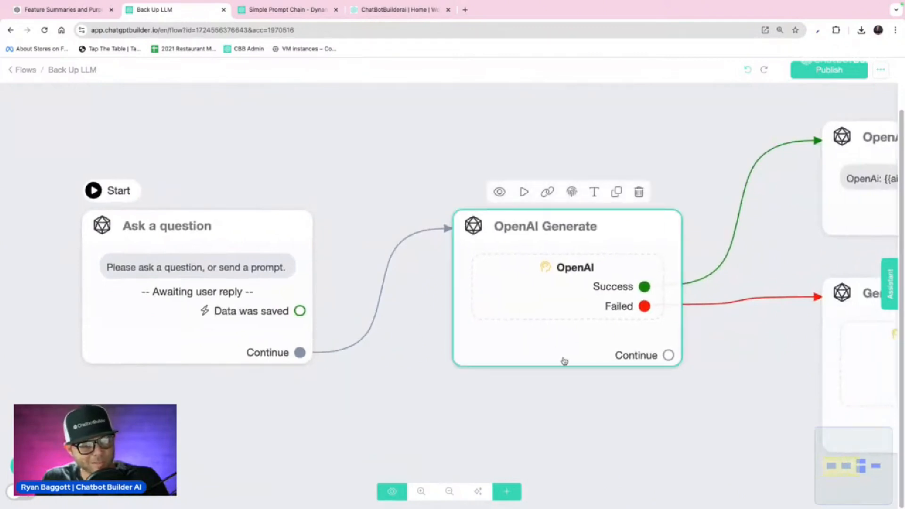
pyautogui.scroll(-2, 612, 401)
pyautogui.moveTo(632, 404); pyautogui.dragTo(360, 383)
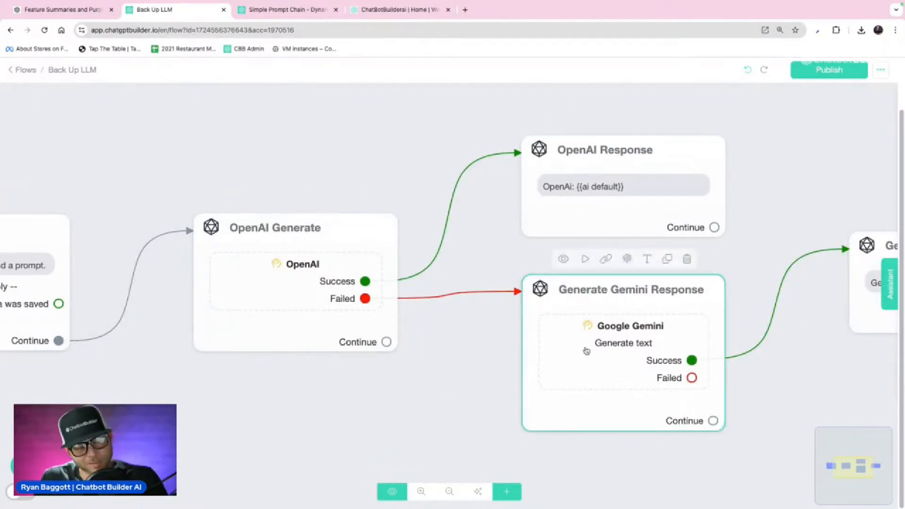
pyautogui.moveTo(418, 438); pyautogui.dragTo(326, 402)
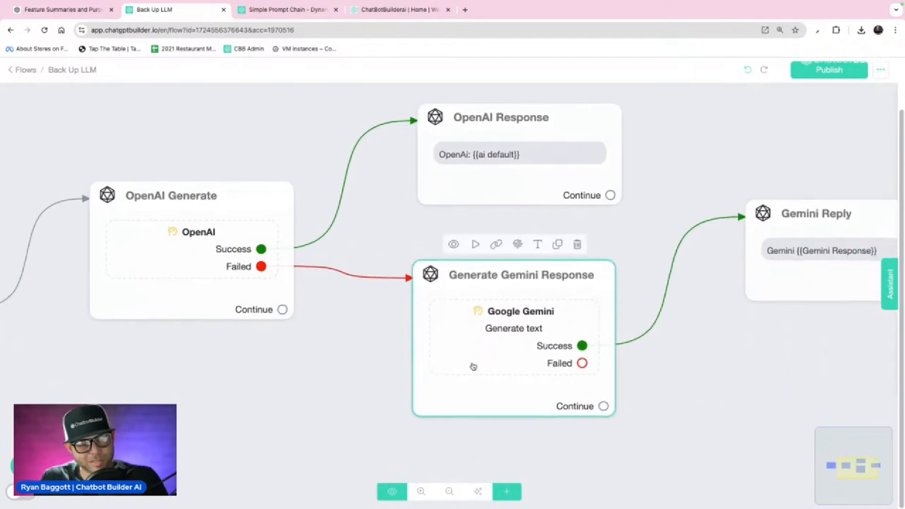
pyautogui.moveTo(660, 369); pyautogui.dragTo(605, 369)
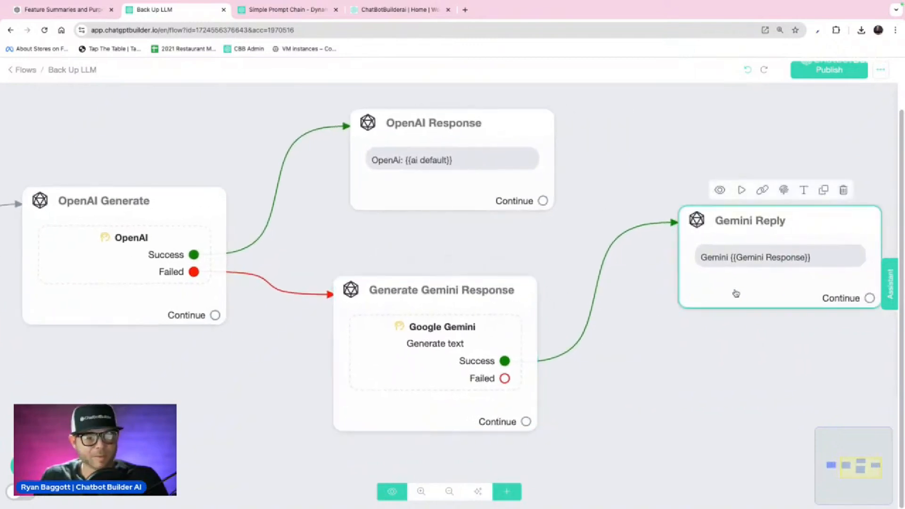
pyautogui.scroll(-3, 636, 394)
# - Publish the flow and open the Ask a question block's published WebChat link in the ChatBotBuilder browser tab
pyautogui.click(808, 76)
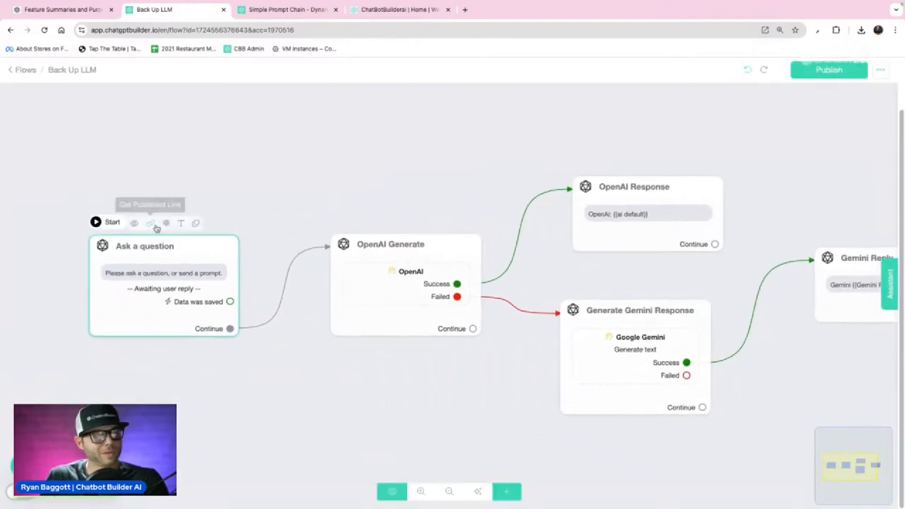
pyautogui.click(150, 224)
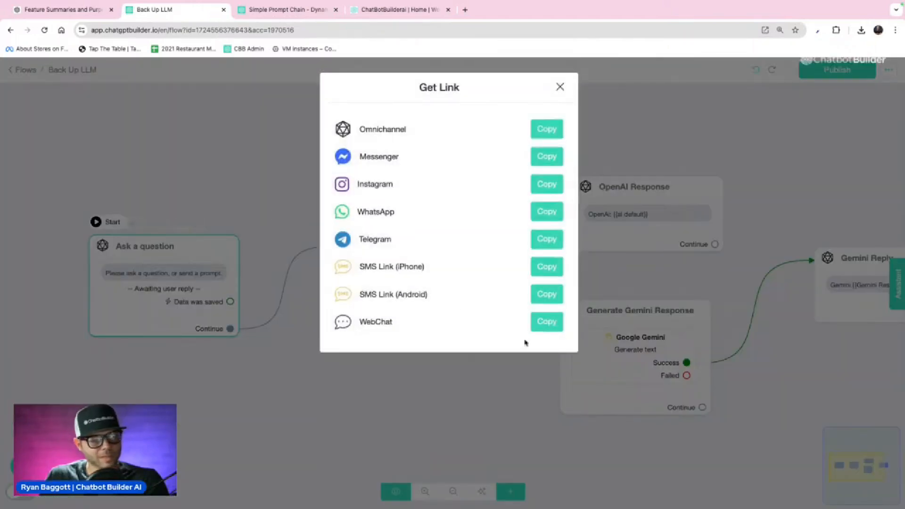
pyautogui.click(400, 9)
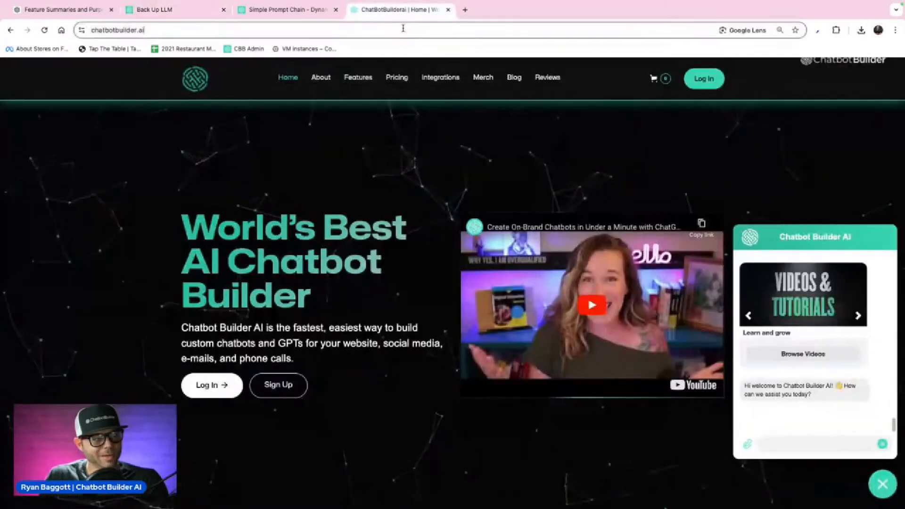
pyautogui.click(402, 29)
pyautogui.hotkey('ctrl', 'v')
pyautogui.press('Return')
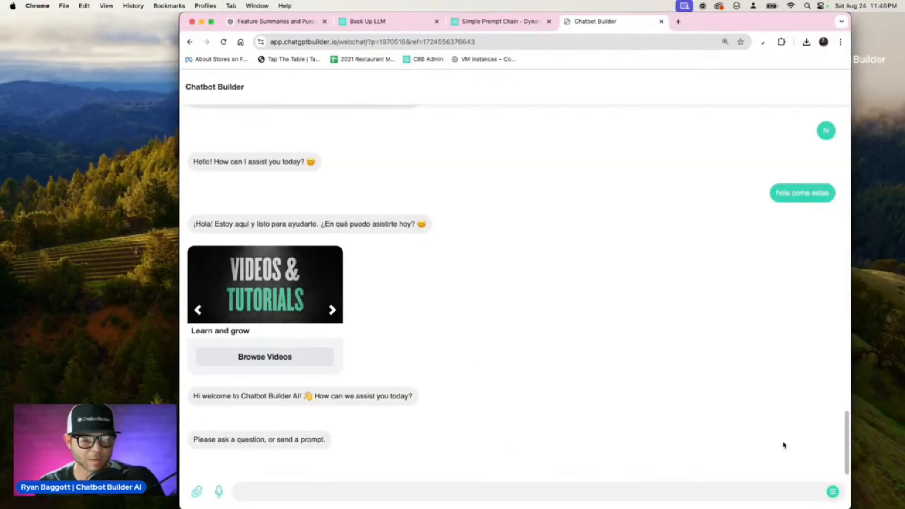
# - Send the test prompt "please tell me a joke about chatbots" in the webchat and enlarge the page to read the reply
pyautogui.moveTo(847, 505); pyautogui.dragTo(835, 468)
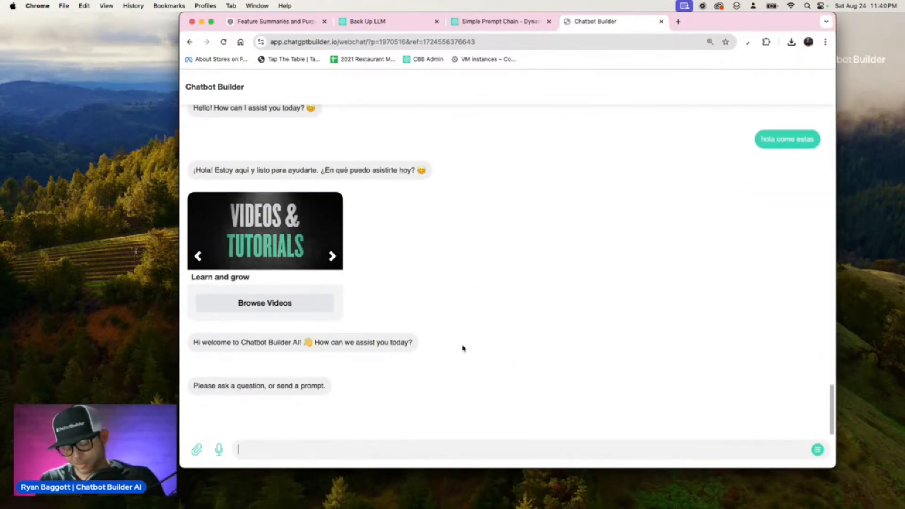
pyautogui.write('please tell me a joke about chatb')
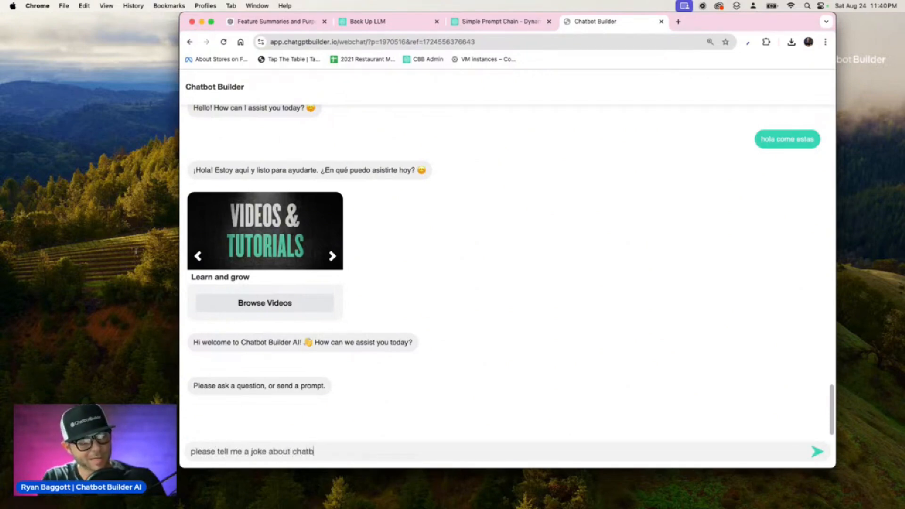
pyautogui.write('ots')
pyautogui.press('Return')
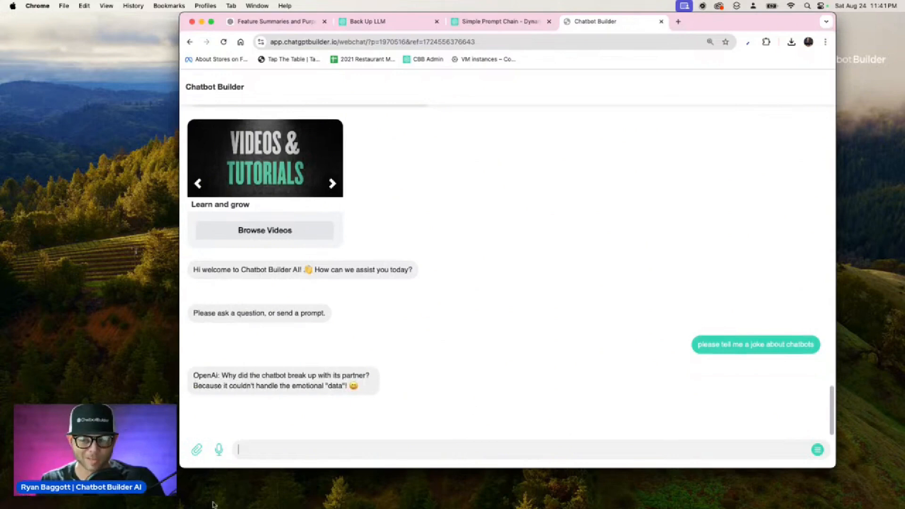
pyautogui.press('super+plus')
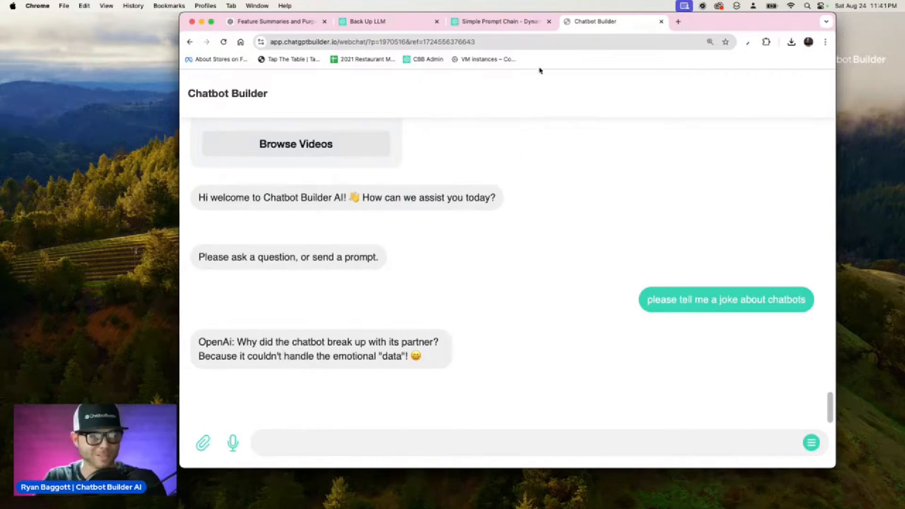
# - In the Back Up LLM flow, connect OpenAI Response's Continue output to Generate Gemini Response and publish the flow
pyautogui.click(501, 22)
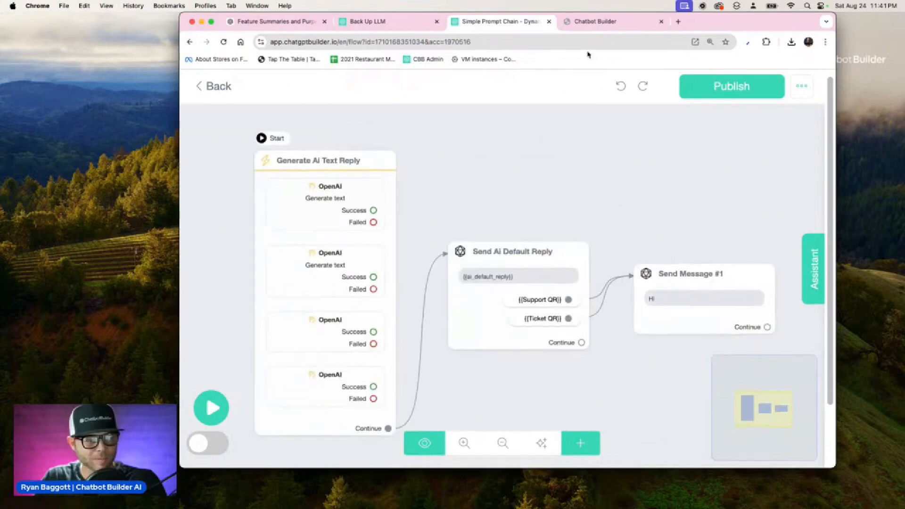
pyautogui.click(589, 26)
pyautogui.click(370, 24)
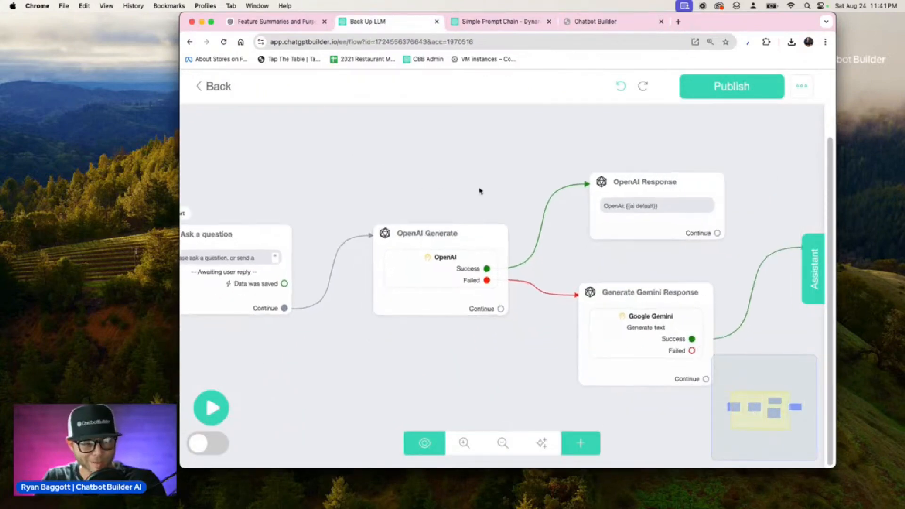
pyautogui.moveTo(449, 324); pyautogui.dragTo(255, 324)
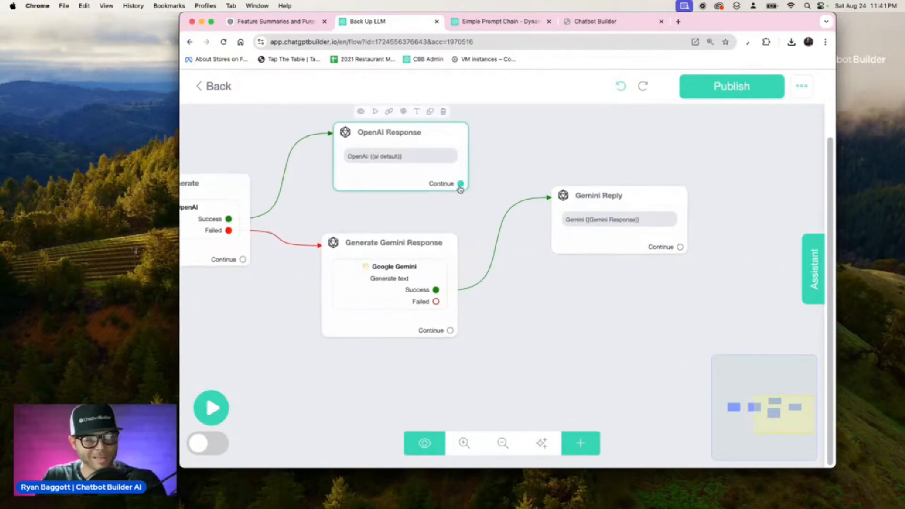
pyautogui.moveTo(460, 183); pyautogui.dragTo(383, 242)
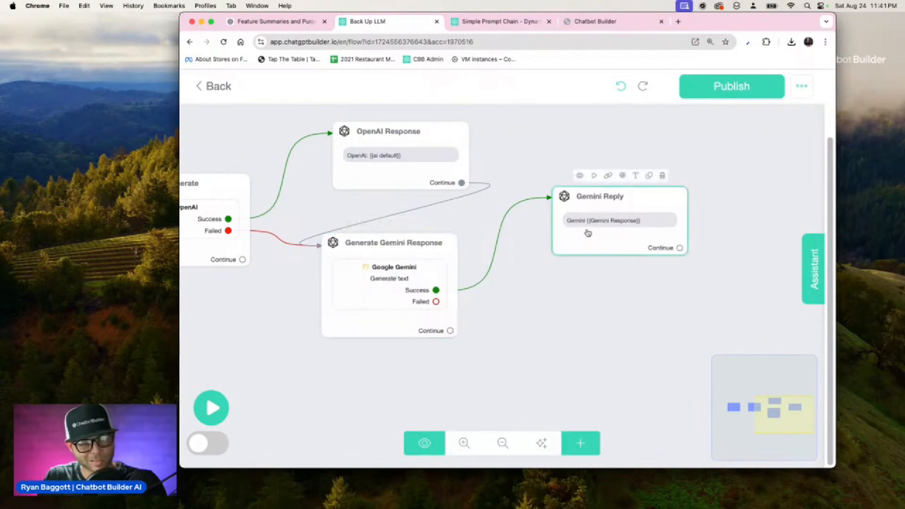
pyautogui.click(698, 87)
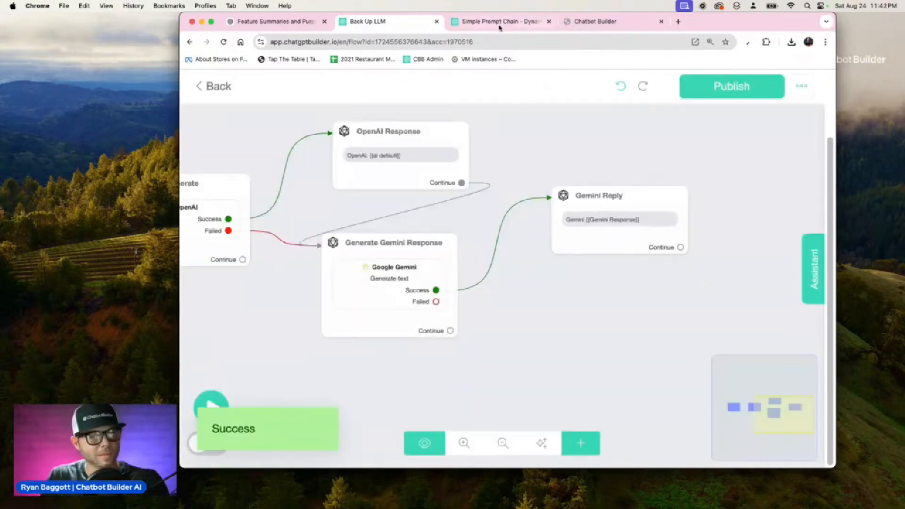
# - Return to the webchat test page and reload its link to restart the published flow
pyautogui.click(500, 22)
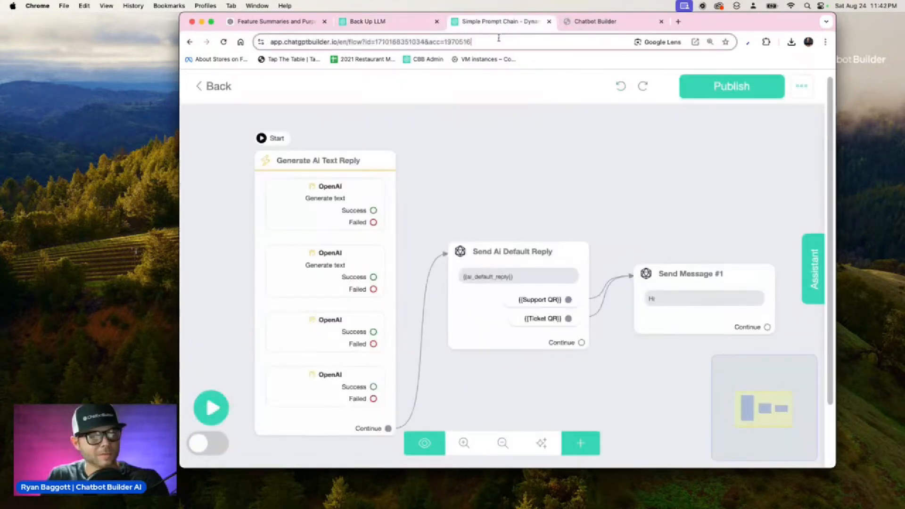
pyautogui.click(615, 24)
pyautogui.click(604, 43)
pyautogui.press('Return')
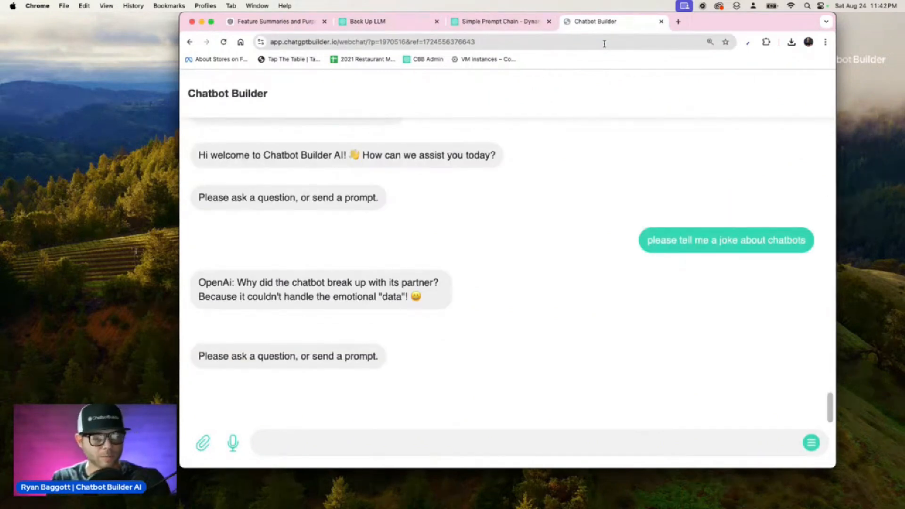
# - Send the prompt "tell me a very funny joke about chatbots that has never been heard. be sure to include something about GPT4 and Google Gemini"
pyautogui.click(323, 437)
pyautogui.write('tell me ')
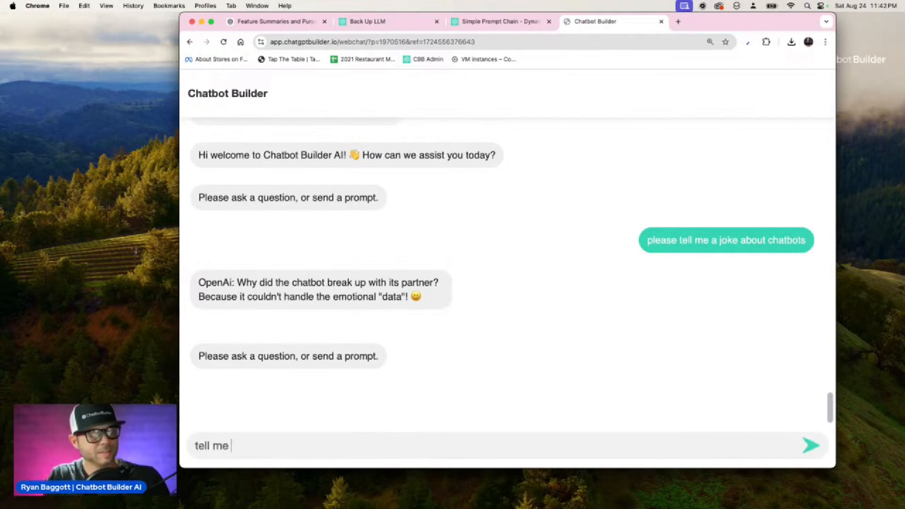
pyautogui.write('a very funny')
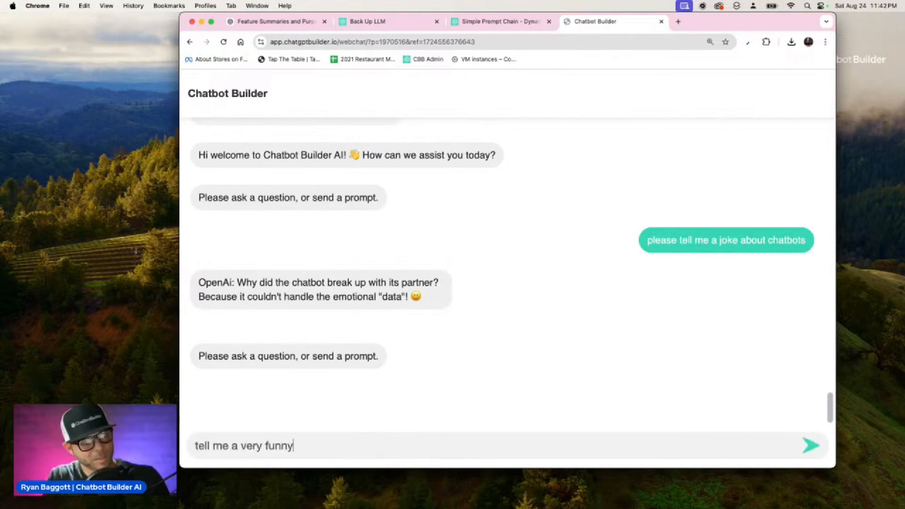
pyautogui.write(' joke about ch')
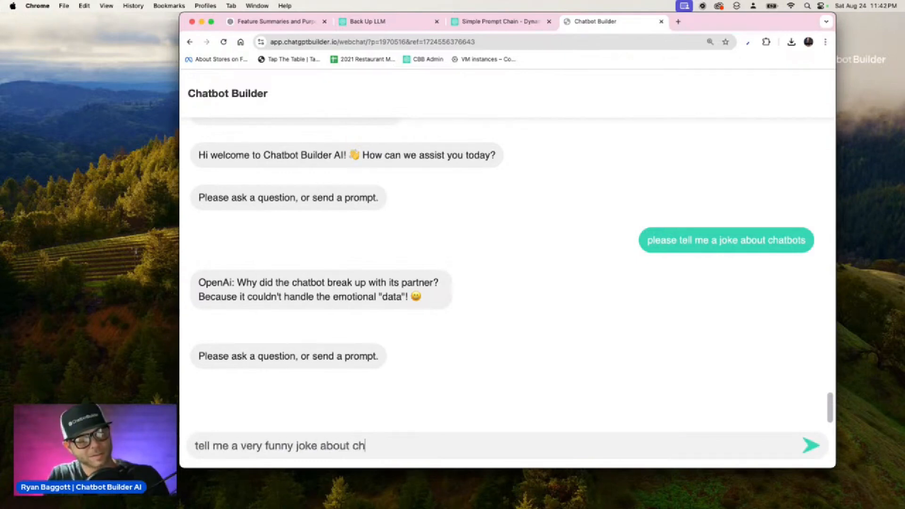
pyautogui.write('atbots that has ')
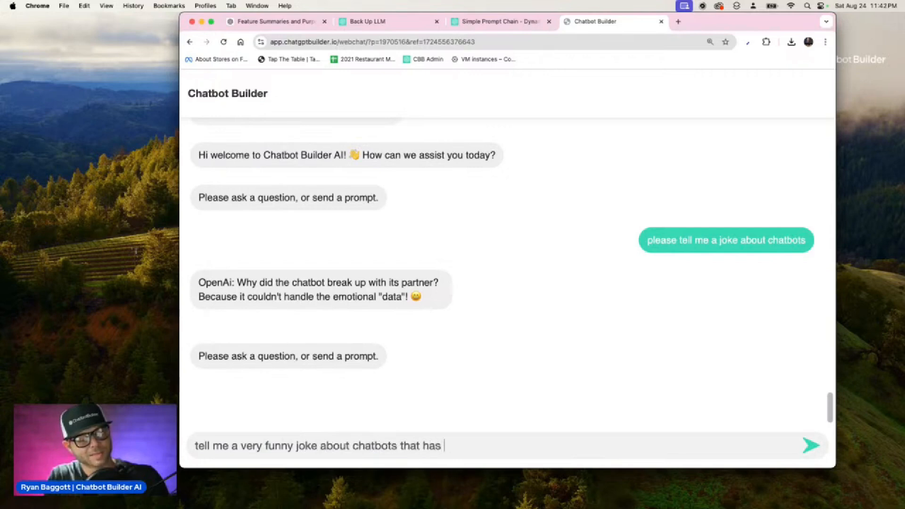
pyautogui.write('nefer been')
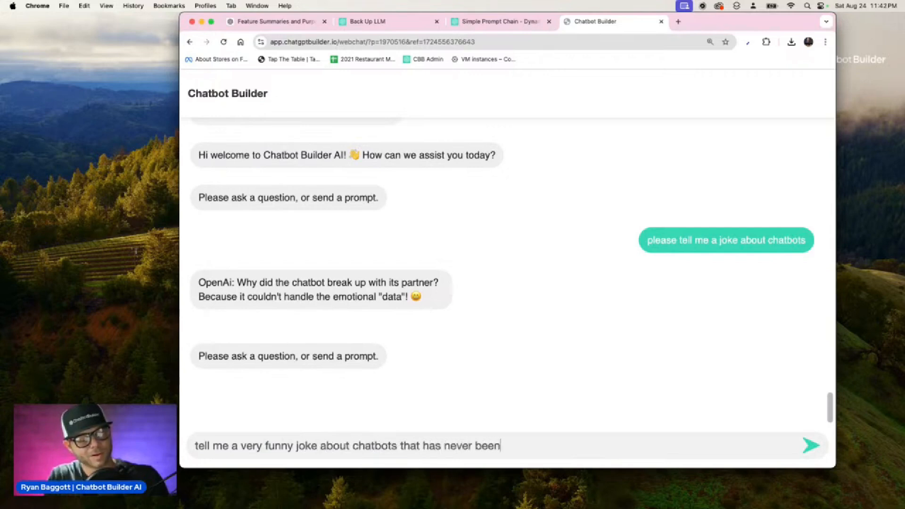
pyautogui.write(' heard. be sure to iu')
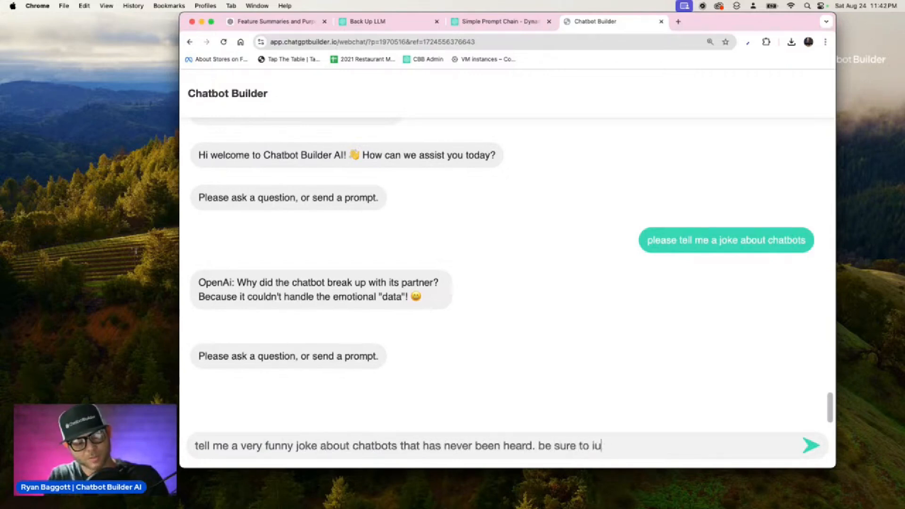
pyautogui.press('BackSpace')
pyautogui.write('nclude something a')
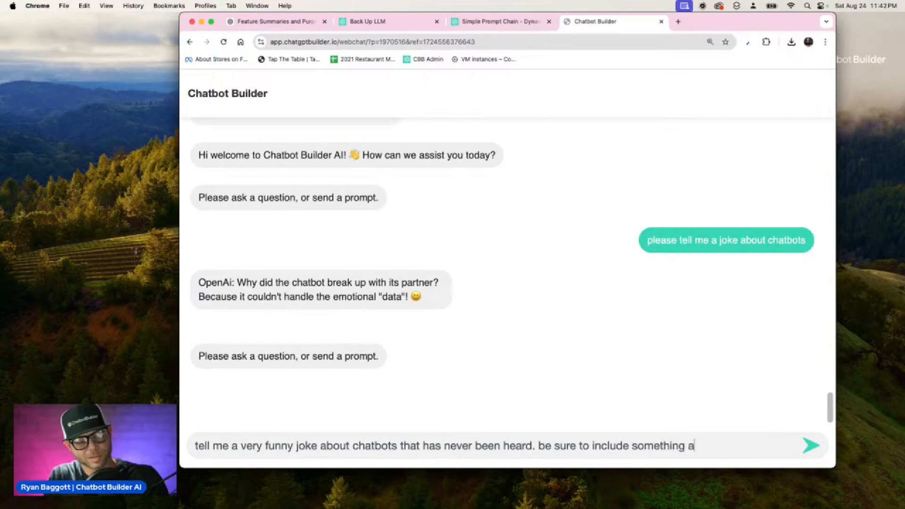
pyautogui.write('bout GPT')
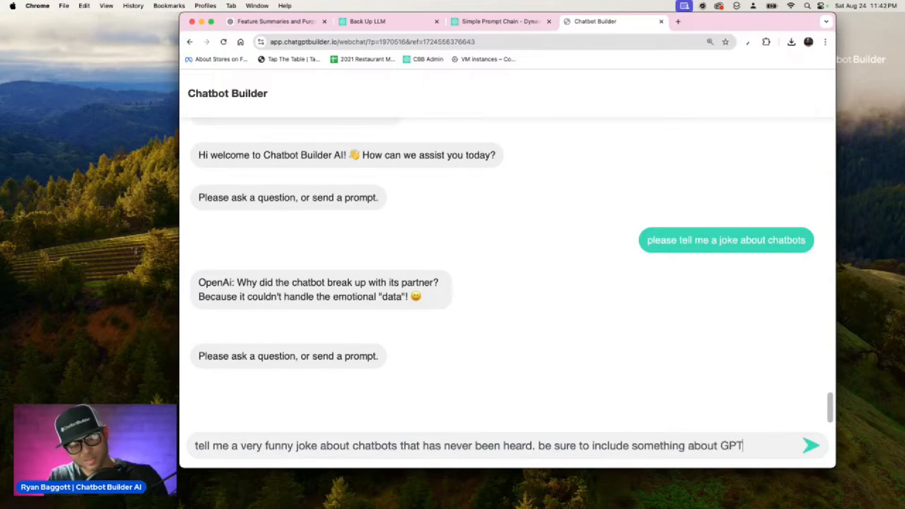
pyautogui.write('4 and Google ')
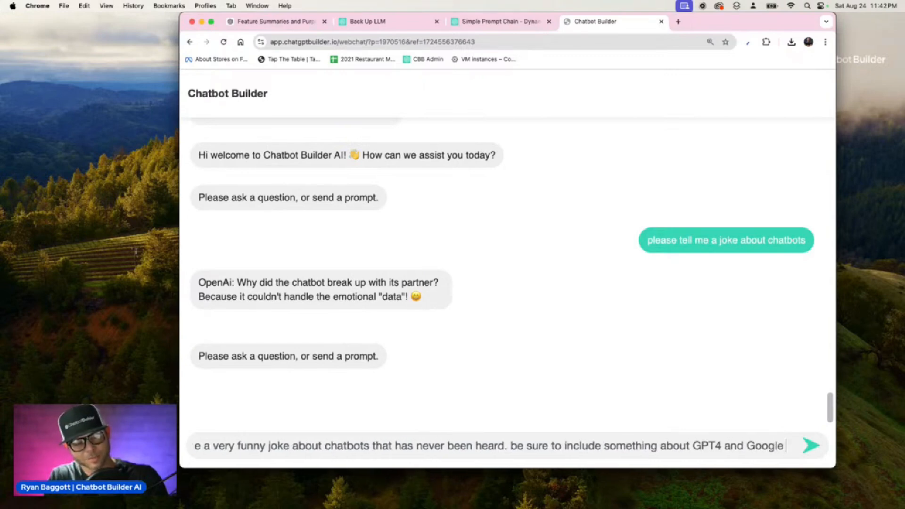
pyautogui.write('Emini')
pyautogui.press('Return')
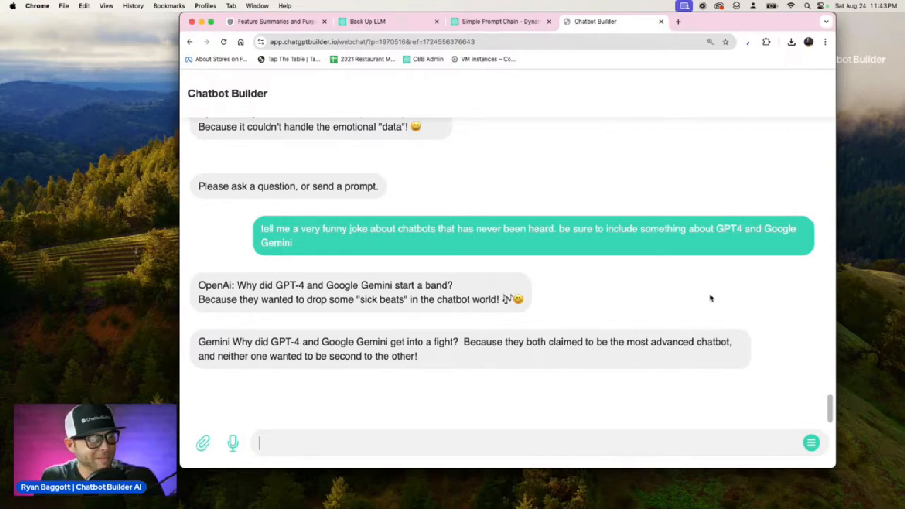
pyautogui.scroll(1, 708, 297)
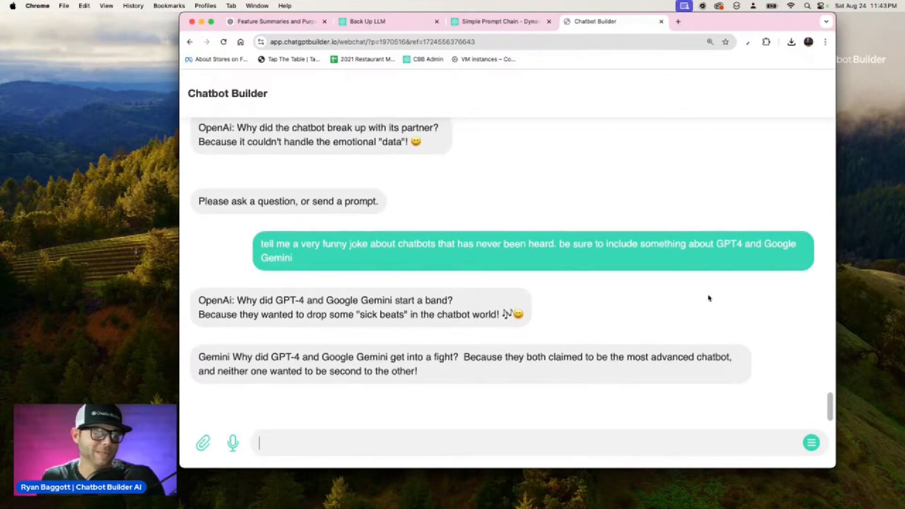
pyautogui.scroll(1, 622, 156)
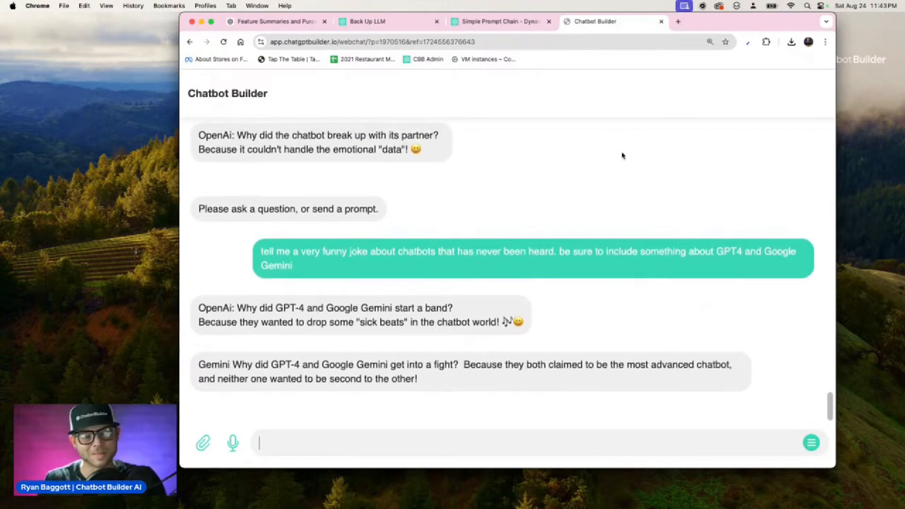